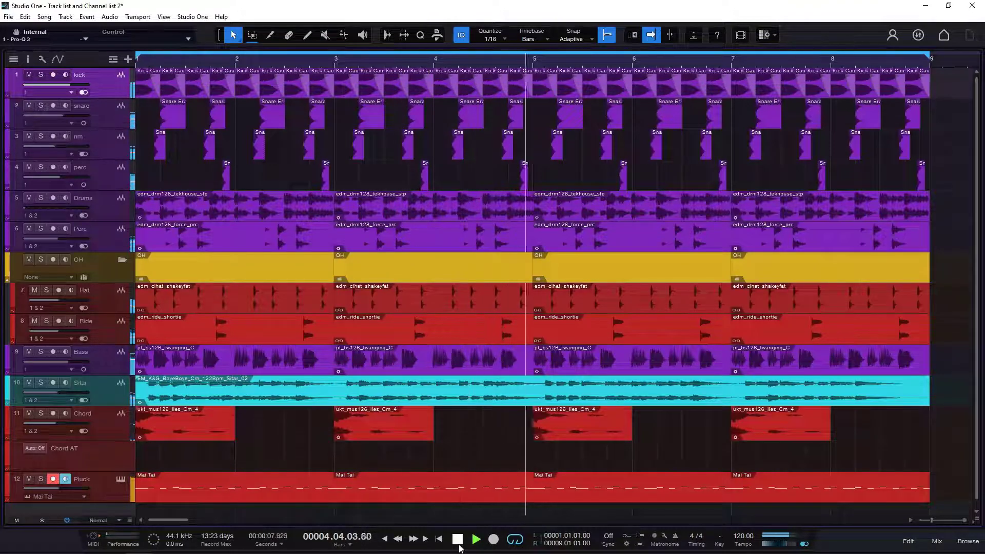
Show the mixer and open the Pro EQ inserted on the kick channel
key("F3")
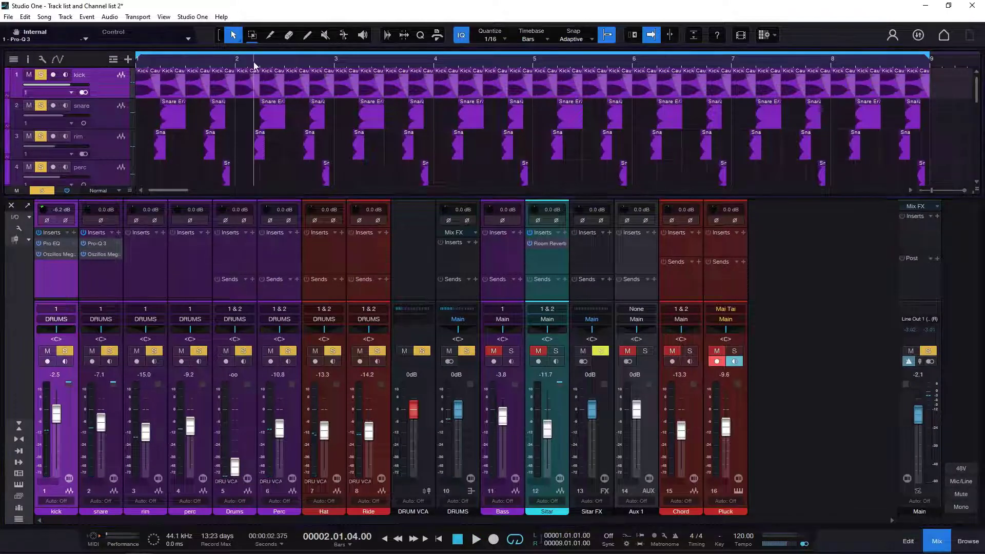
left_click(52, 243)
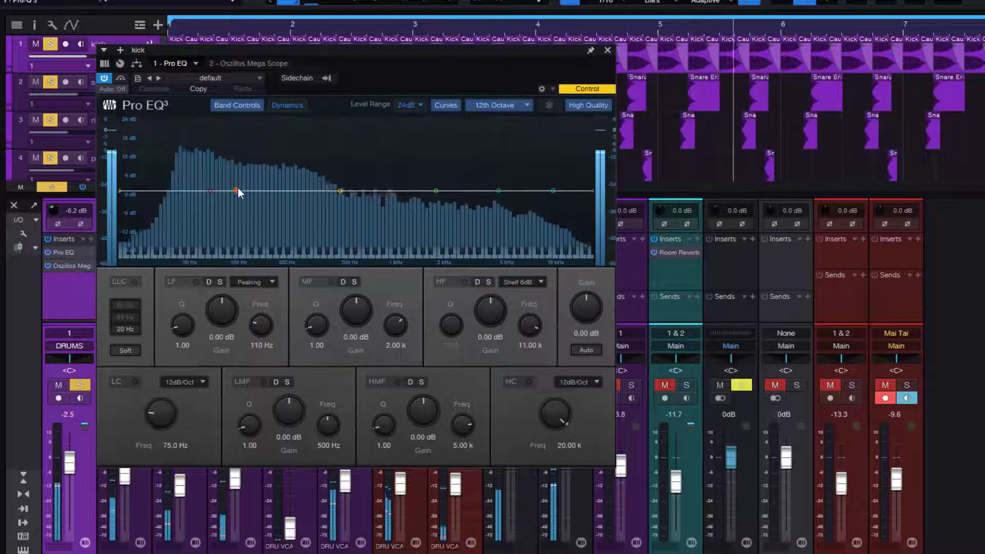
Try static level changes on the kick EQ's LF band near 50 Hz, its MF band and its LMF band
left_click_drag(236, 190, 186, 176)
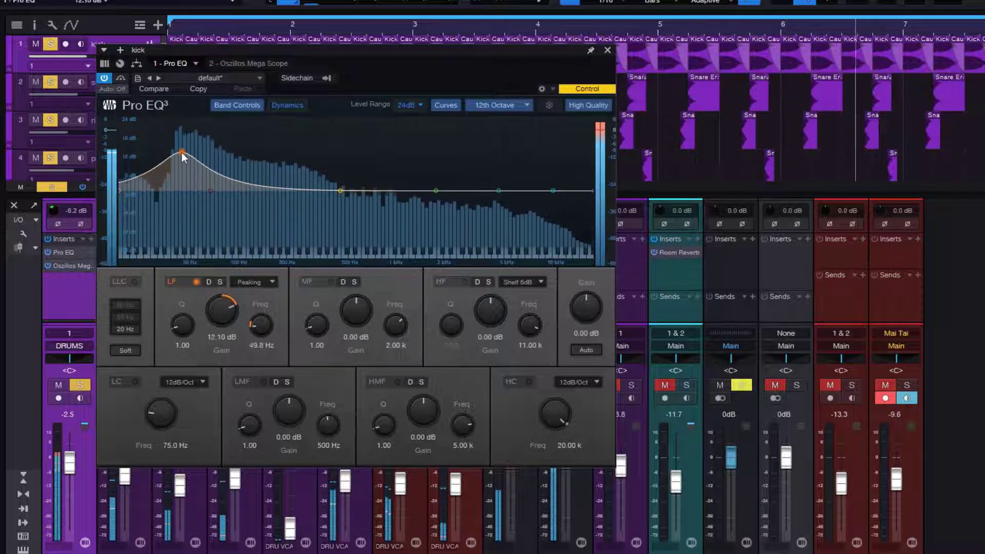
left_click_drag(183, 176, 182, 189)
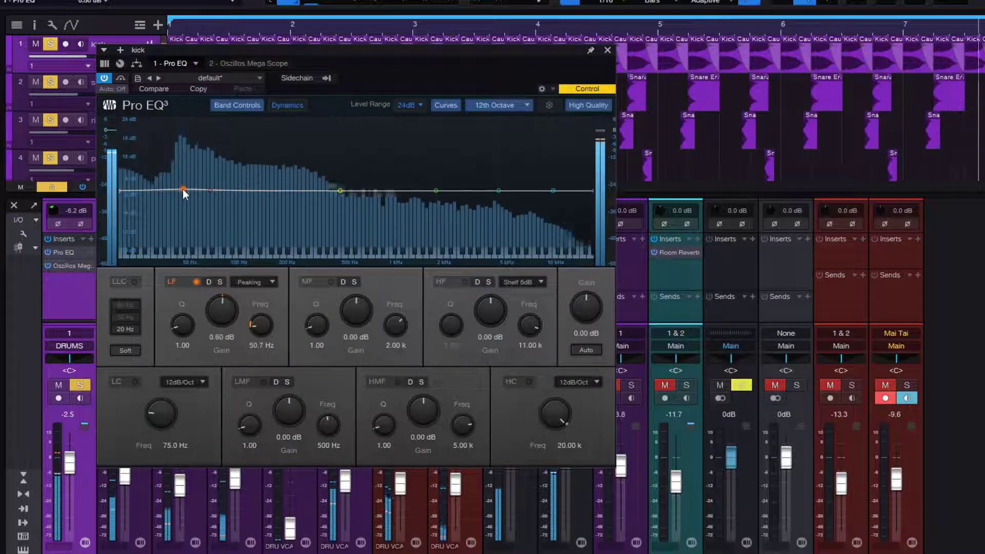
left_click_drag(435, 193, 488, 192)
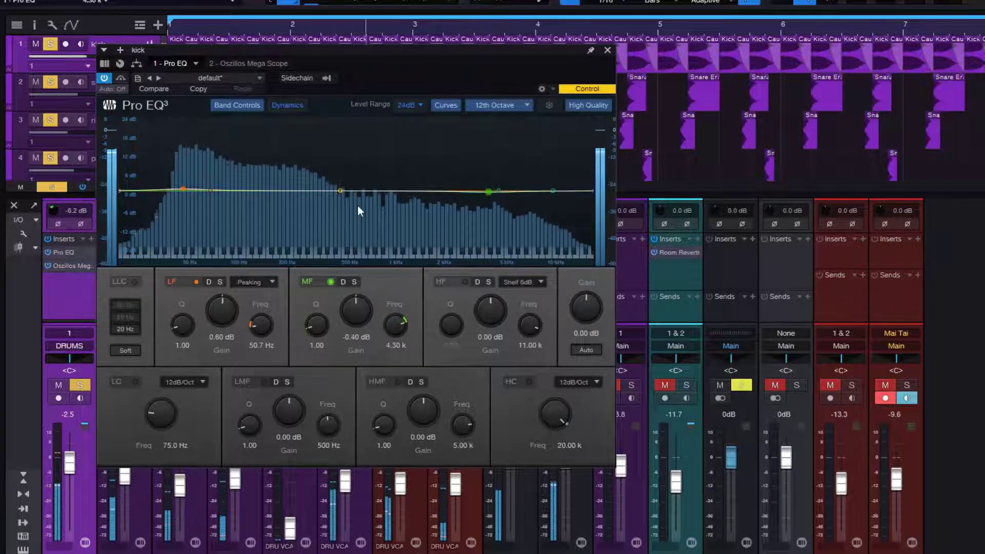
left_click_drag(340, 191, 299, 183)
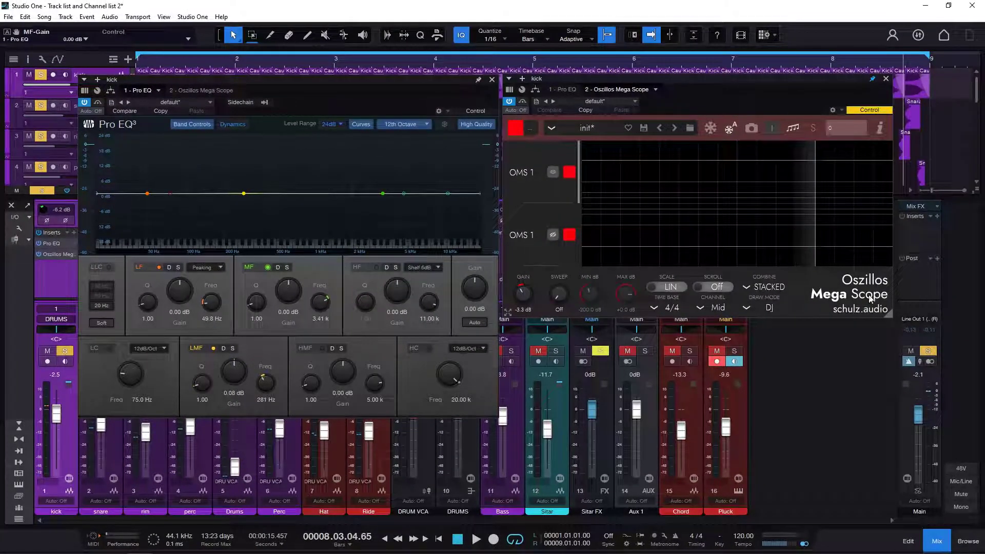
Play the song and boost the kick 3.77 dB at 48 Hz, 5.75 dB at 4.80 kHz and 5.16 dB at 303 Hz, with output gain -2.52 dB
left_click(476, 539)
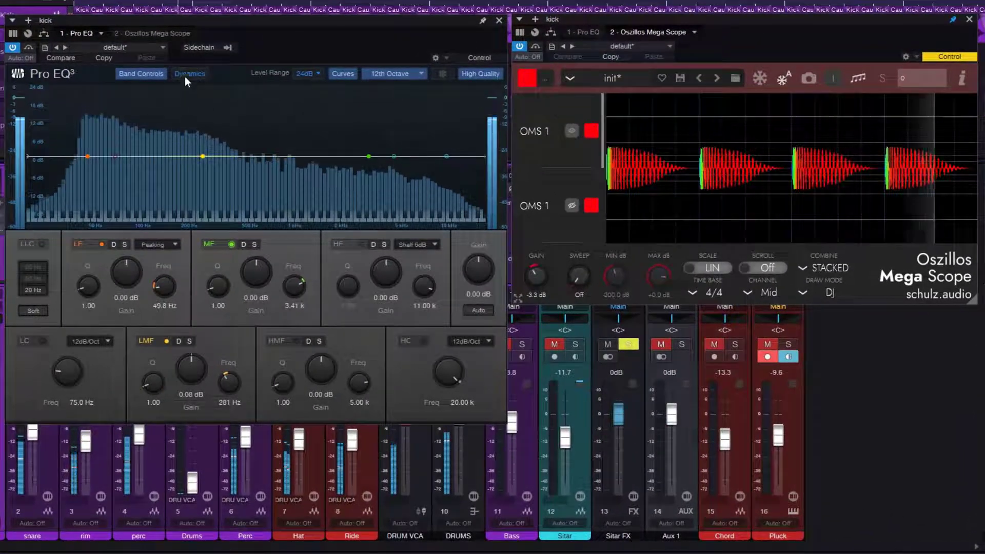
left_click(87, 156)
left_click_drag(87, 155, 86, 147)
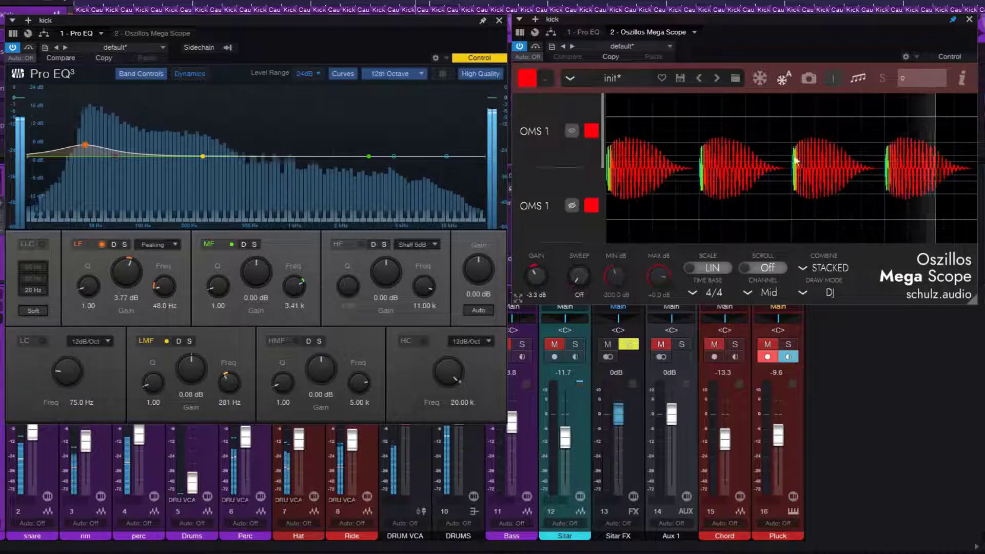
left_click_drag(369, 156, 390, 139)
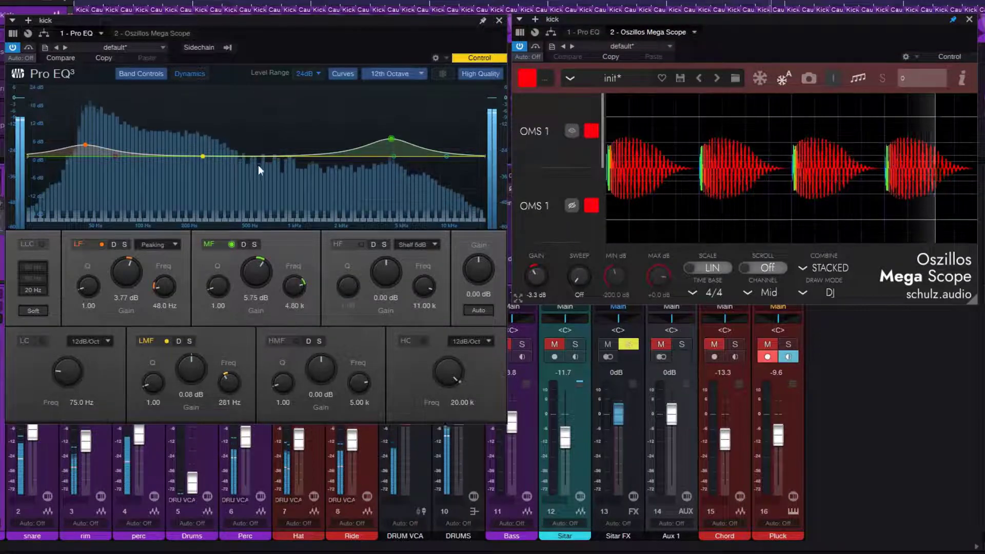
left_click_drag(207, 159, 209, 140)
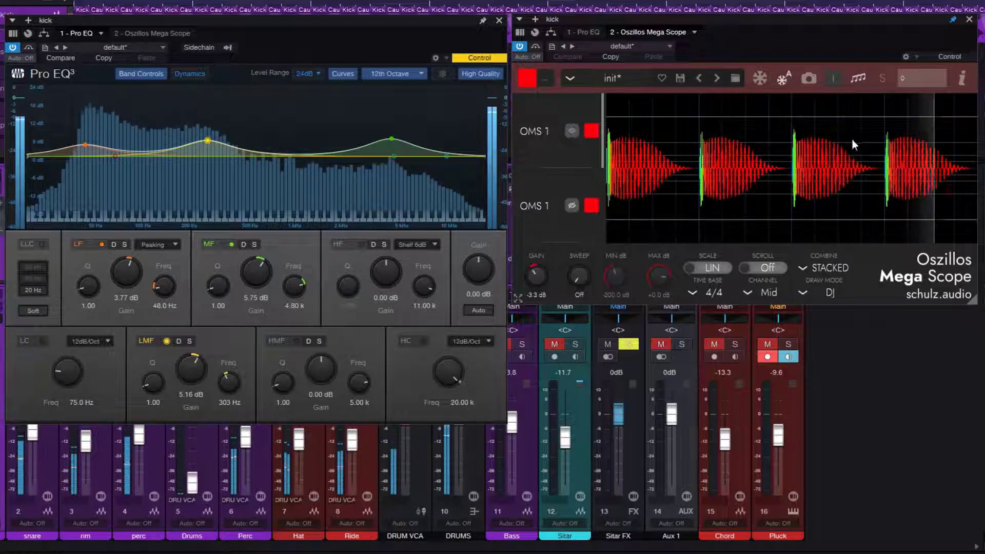
left_click_drag(477, 267, 473, 277)
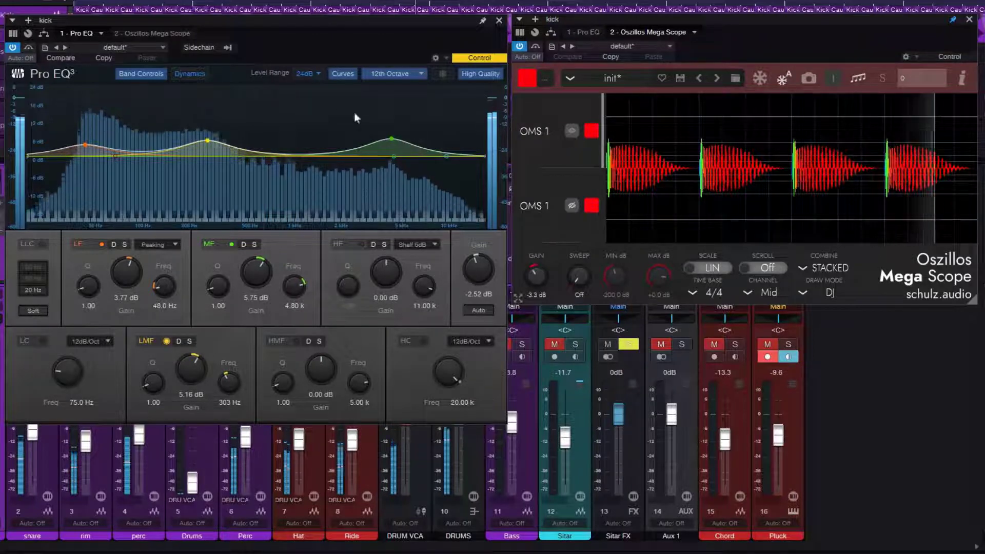
Reset the kick's Pro EQ to the default preset and show its dynamics controls
left_click(122, 48)
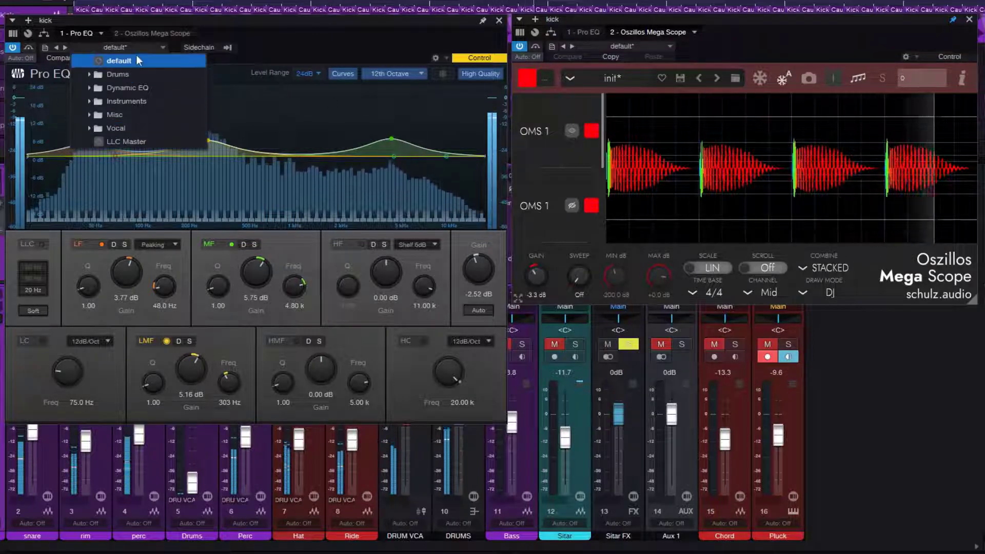
left_click(128, 60)
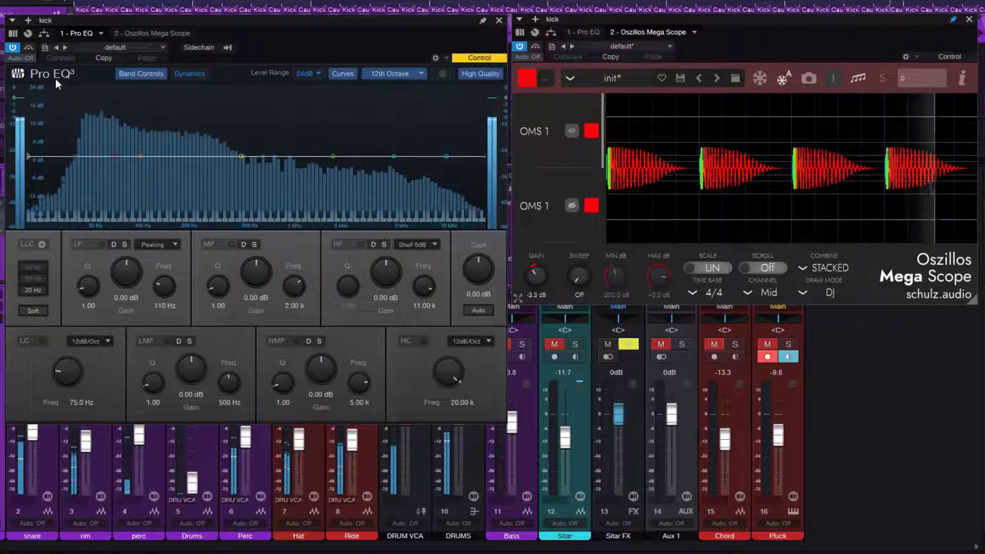
left_click(200, 77)
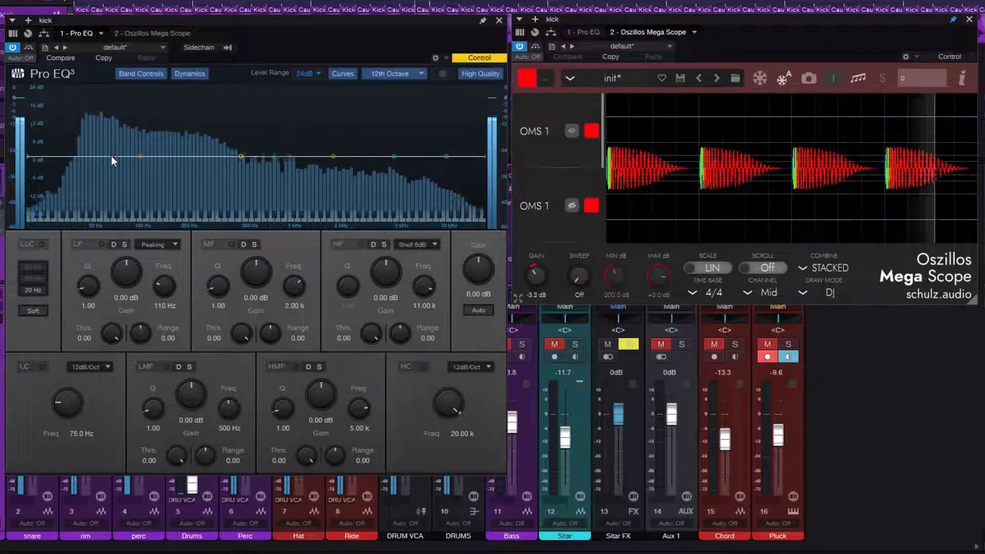
left_click(114, 245)
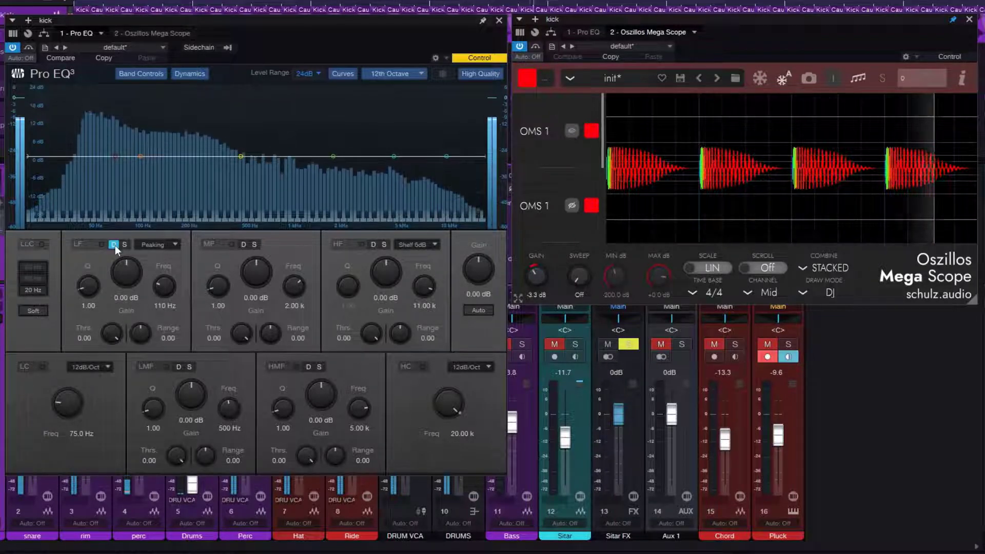
left_click(114, 245)
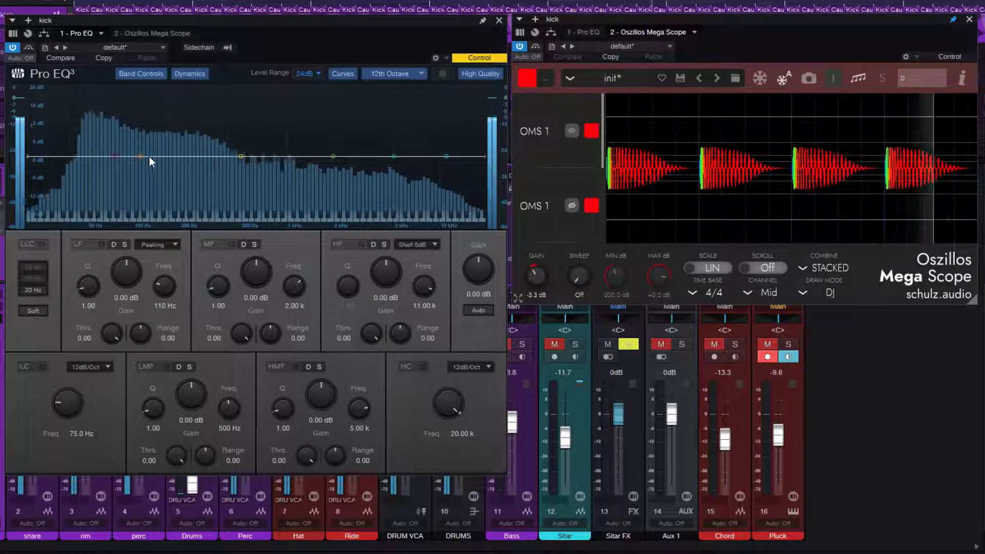
Place the LF band at 51.6 Hz with 0 dB gain and make it dynamic with threshold -13.95 and range 6.24
left_click_drag(116, 156, 91, 134)
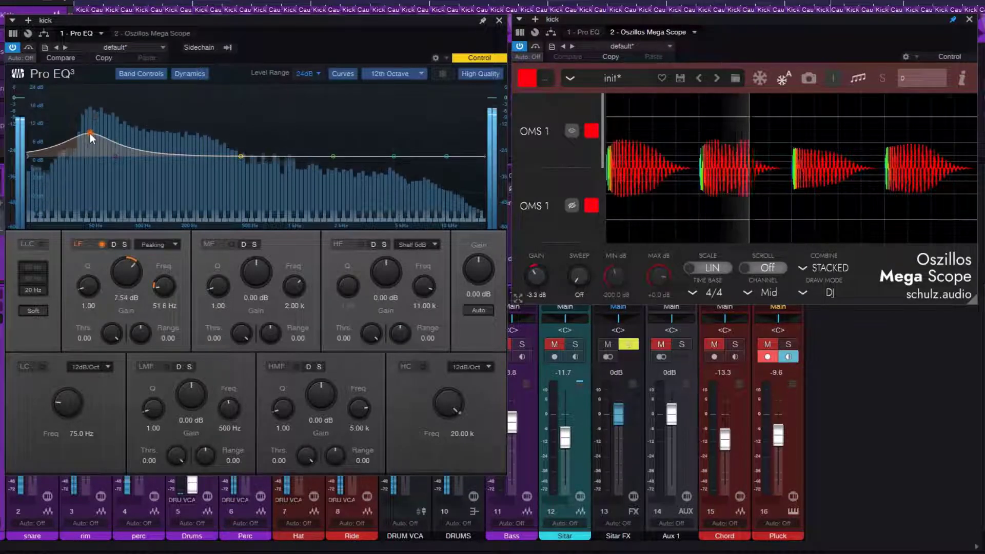
double_click(123, 272)
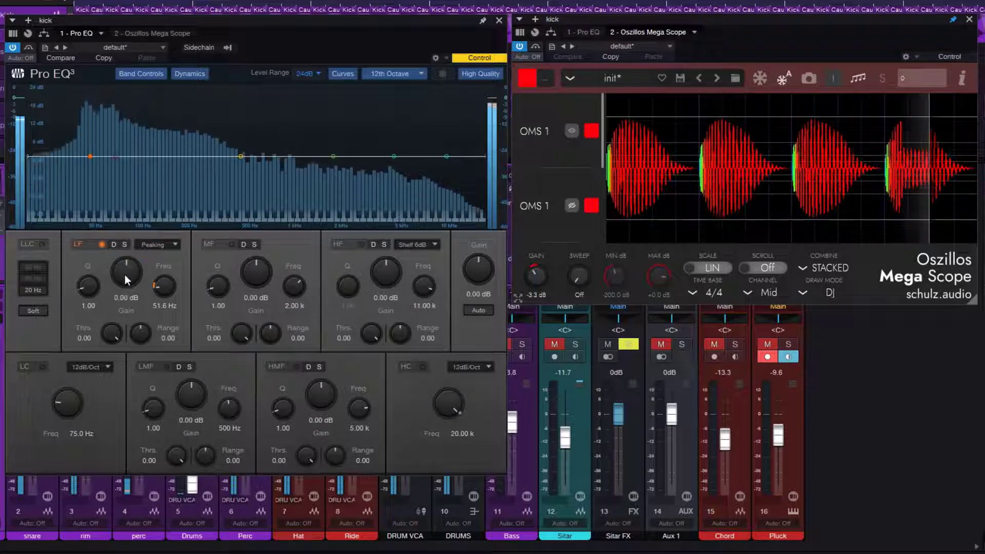
left_click(114, 245)
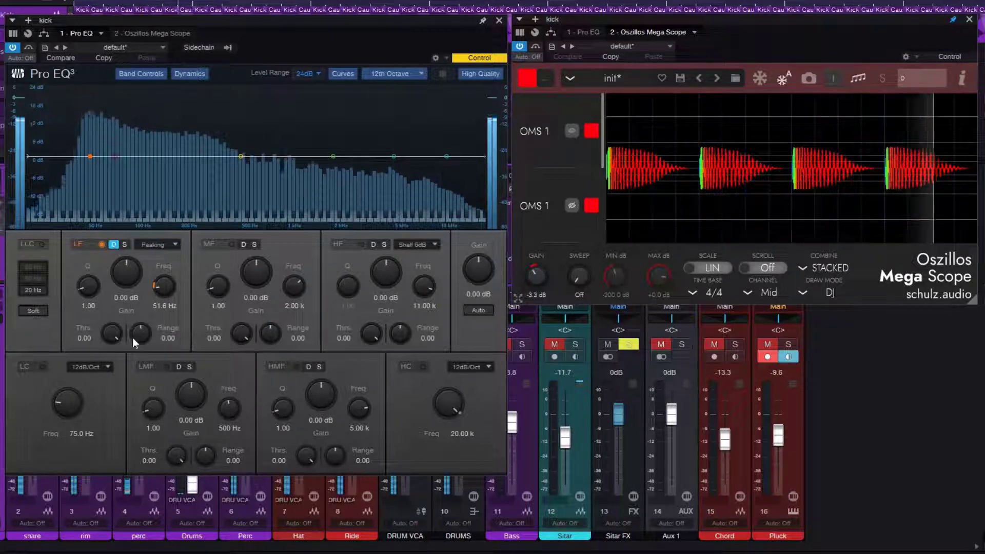
left_click_drag(121, 336, 145, 330)
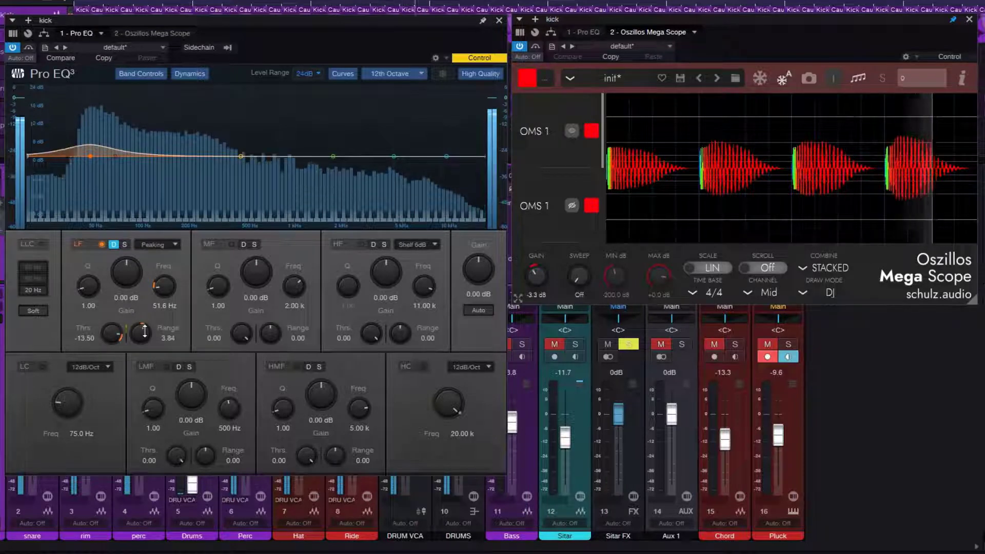
left_click_drag(113, 339, 141, 330)
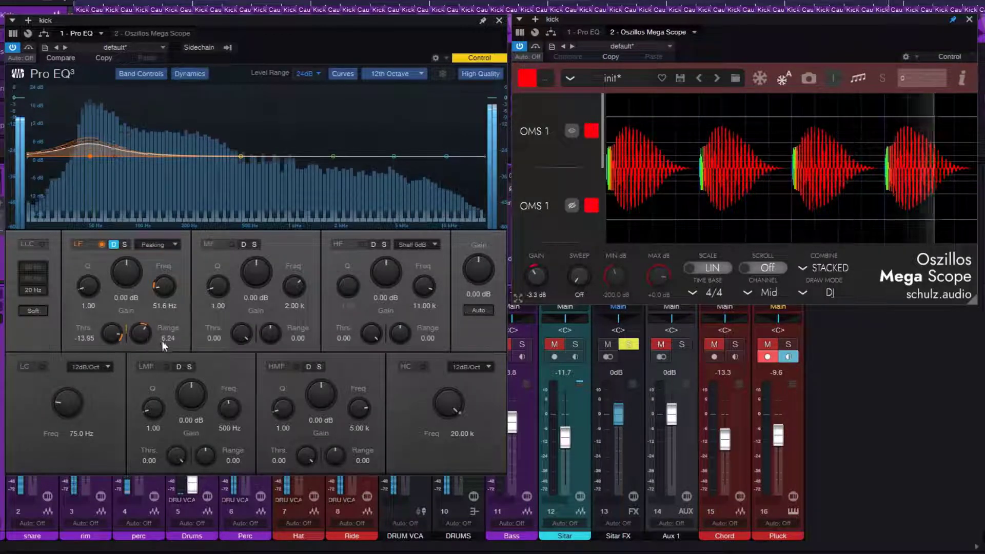
Refine the dynamic LF band to range 3.12, Q 3.07 and 49.9 Hz, and compare the kick with the EQ bypassed
left_click_drag(142, 340, 143, 346)
left_click_drag(92, 289, 93, 282)
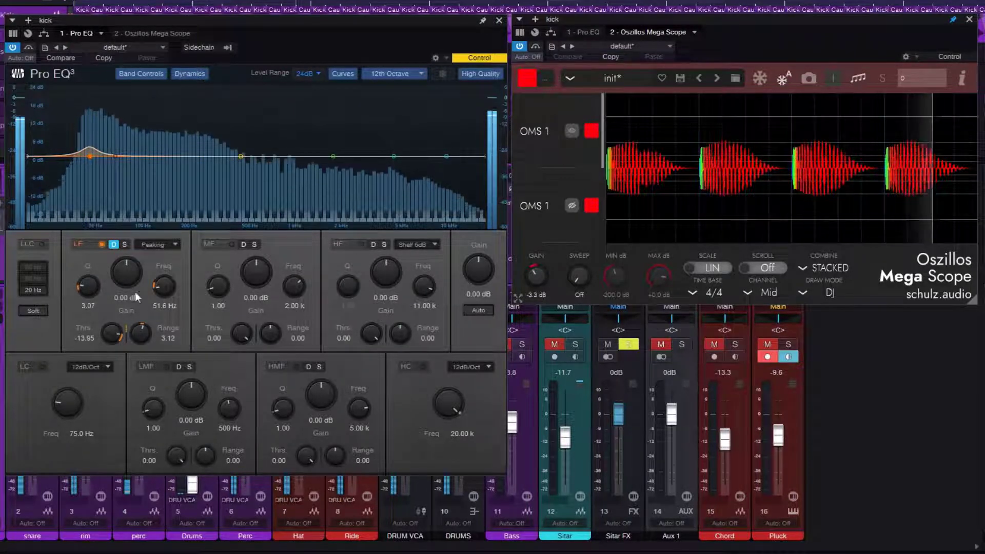
left_click_drag(160, 285, 160, 288)
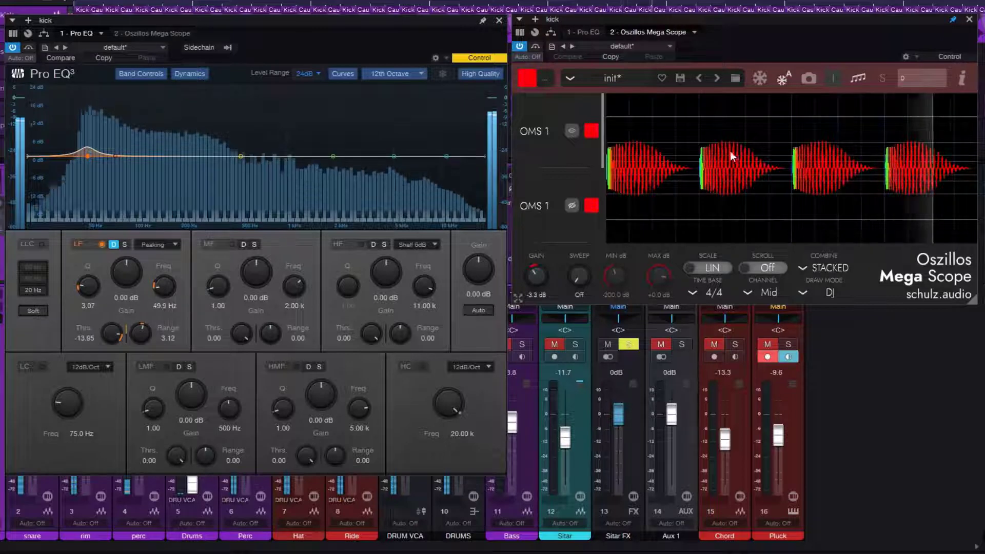
left_click(12, 48)
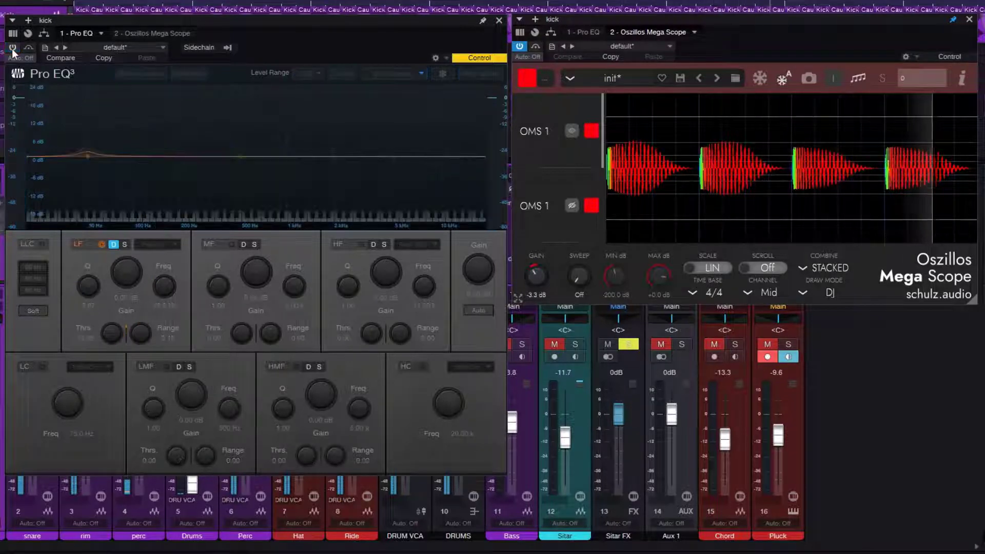
left_click(13, 48)
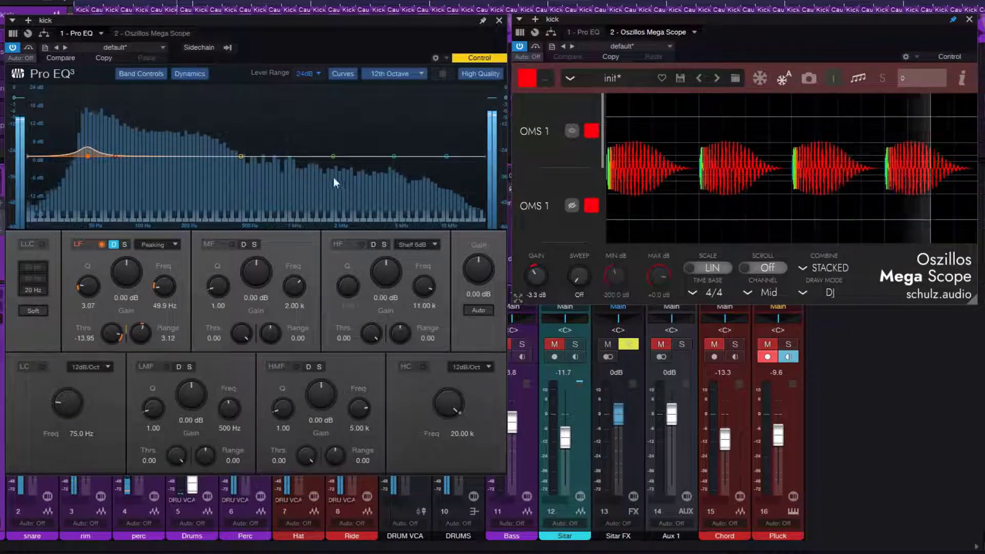
Set the MF band to 4.80 kHz with 0 dB gain and make it dynamic with threshold -28.35, range 4.32 and Q 2.68
left_click(394, 156)
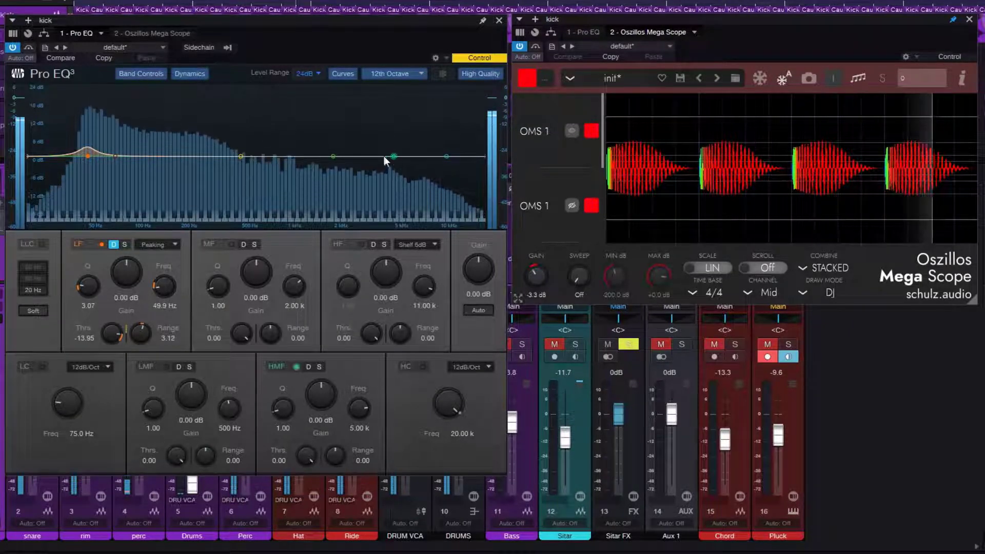
left_click_drag(333, 156, 390, 145)
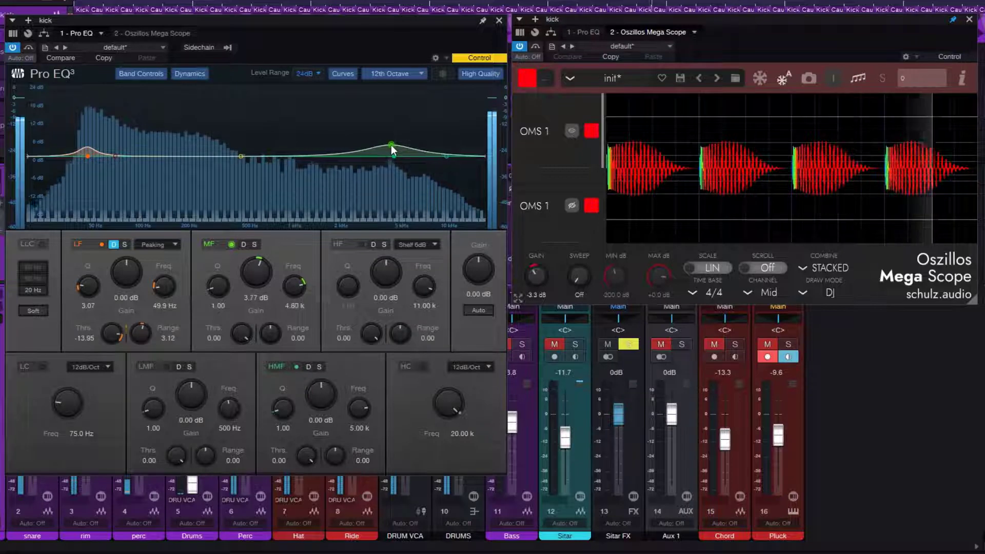
left_click(257, 277, "ctrl")
left_click(245, 245)
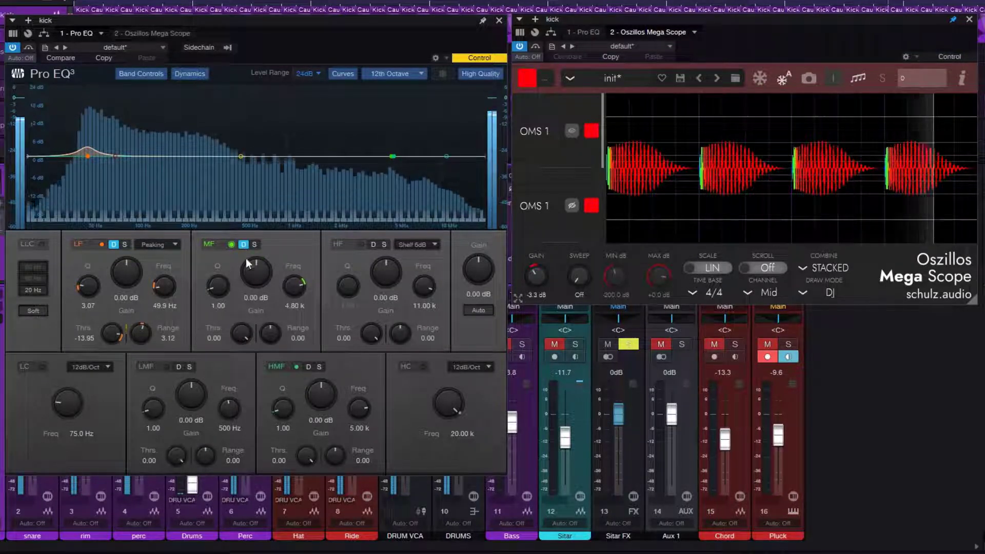
left_click_drag(281, 331, 240, 375)
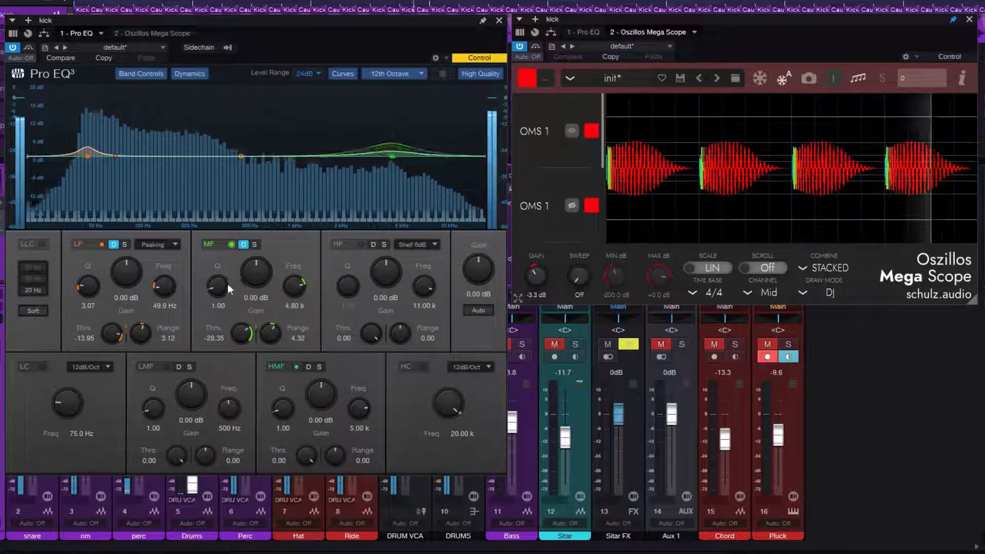
left_click_drag(227, 284, 224, 275)
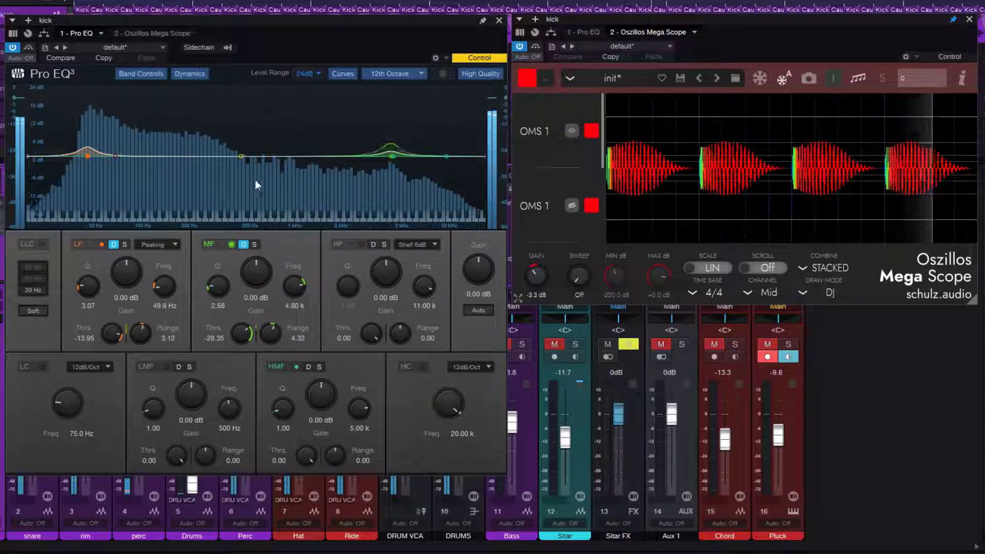
Set the LMF band to 256 Hz with 0 dB gain and make it dynamic with threshold -14.40, range 4.56 and Q 2.55
left_click_drag(240, 156, 195, 123)
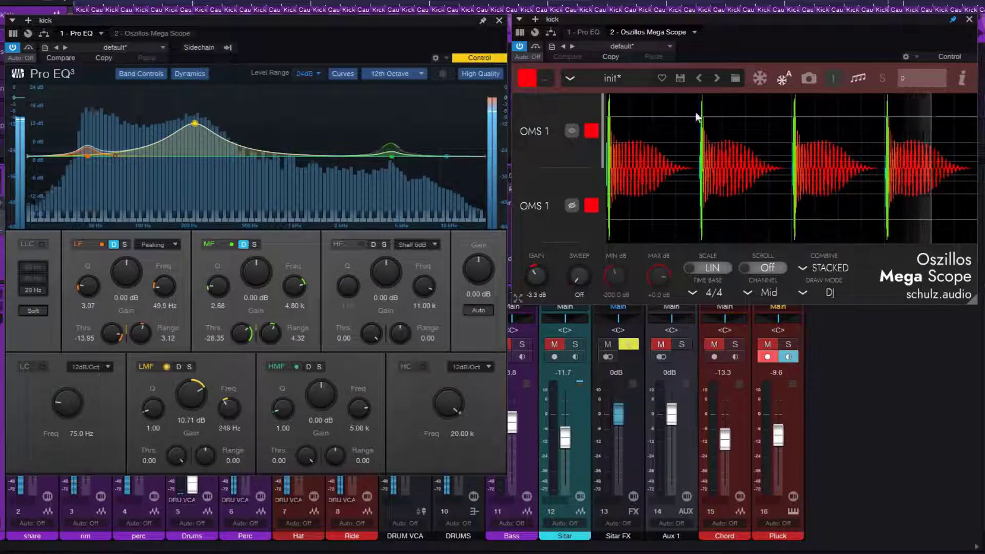
left_click_drag(194, 124, 196, 148)
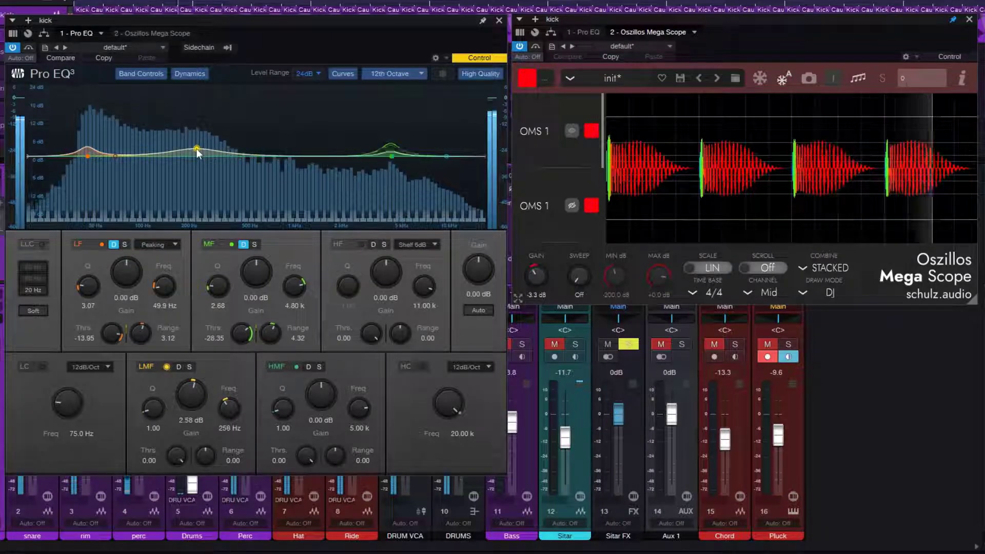
double_click(188, 392)
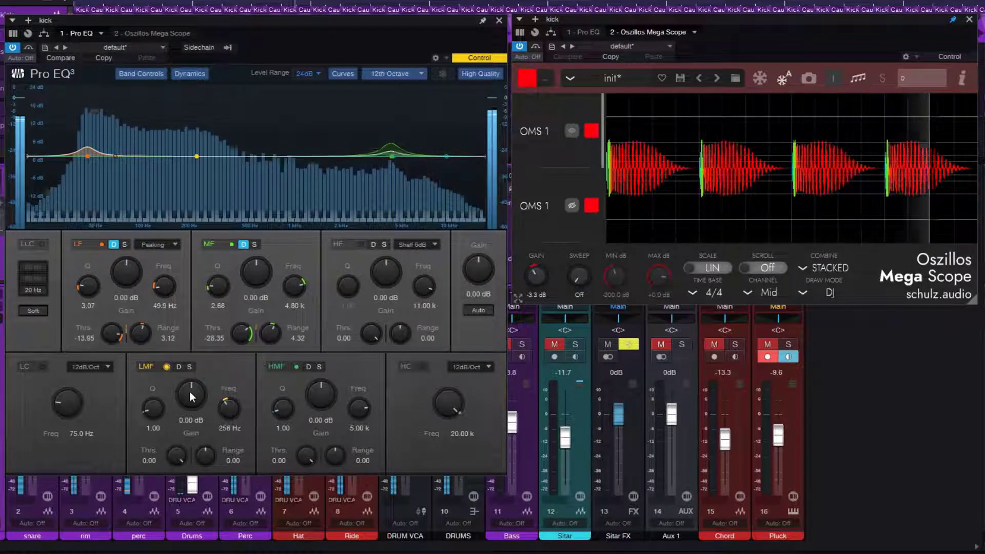
left_click(178, 366)
left_click_drag(209, 457, 176, 477)
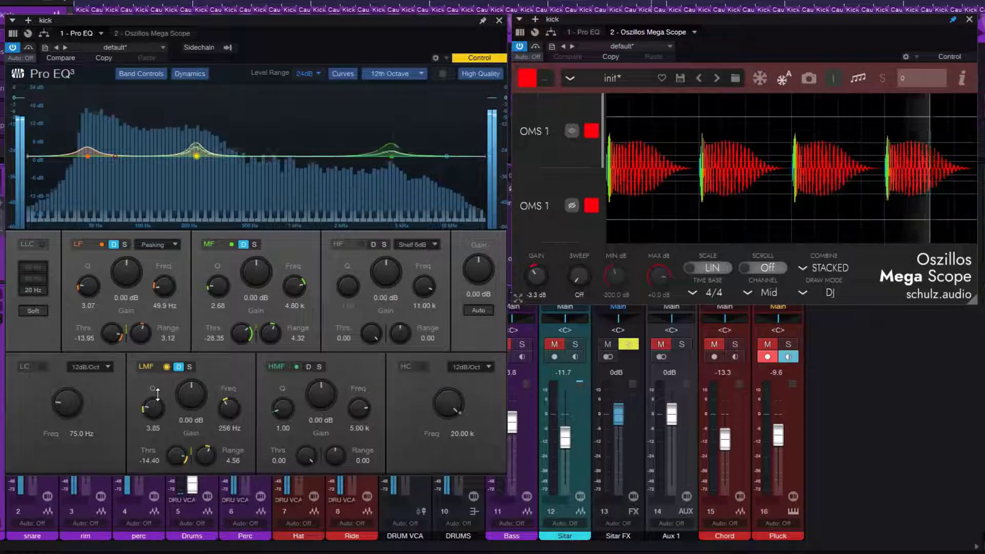
left_click_drag(161, 410, 162, 408)
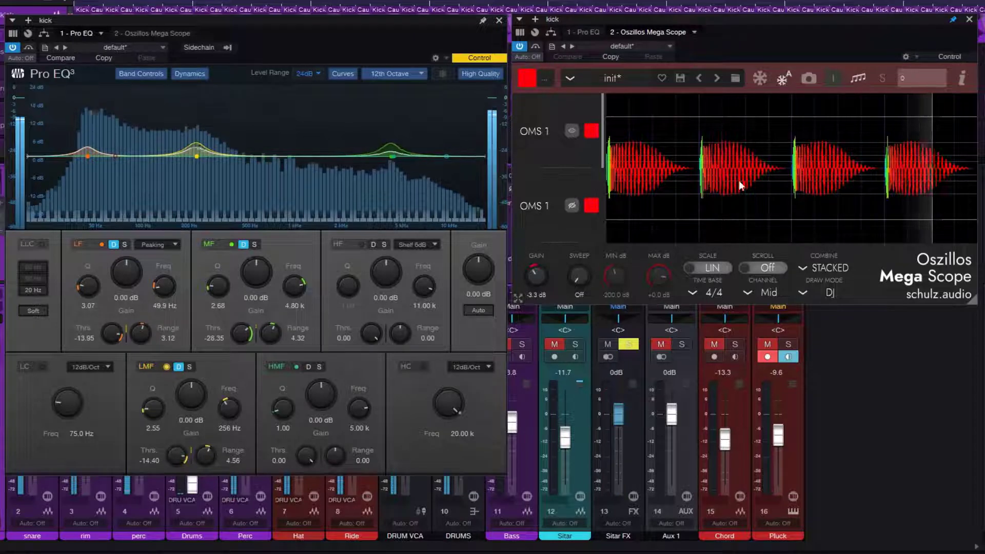
Lower the kick EQ's output gain to -1.62 dB, compare the kick with the EQ bypassed and re-enabled, and stop playback
left_click(12, 48)
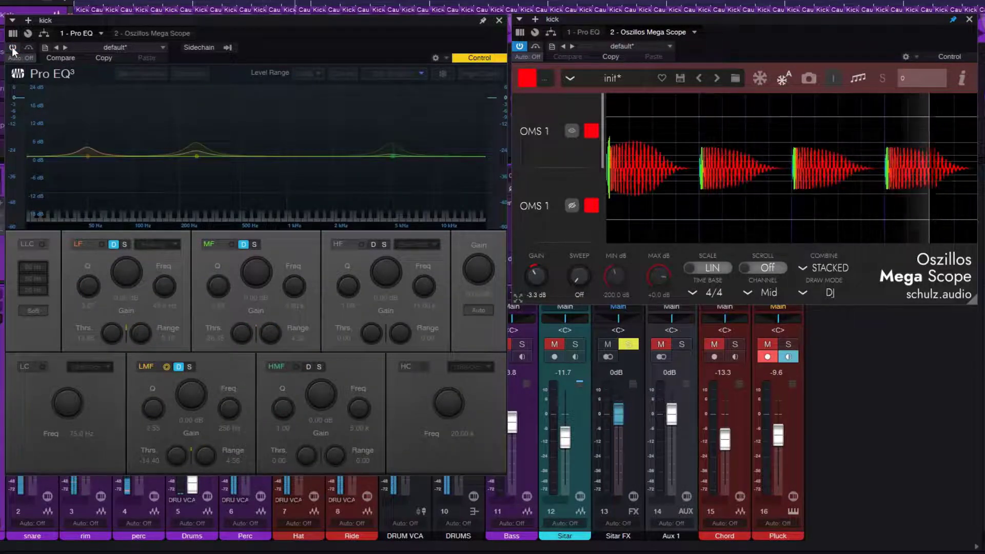
left_click(13, 48)
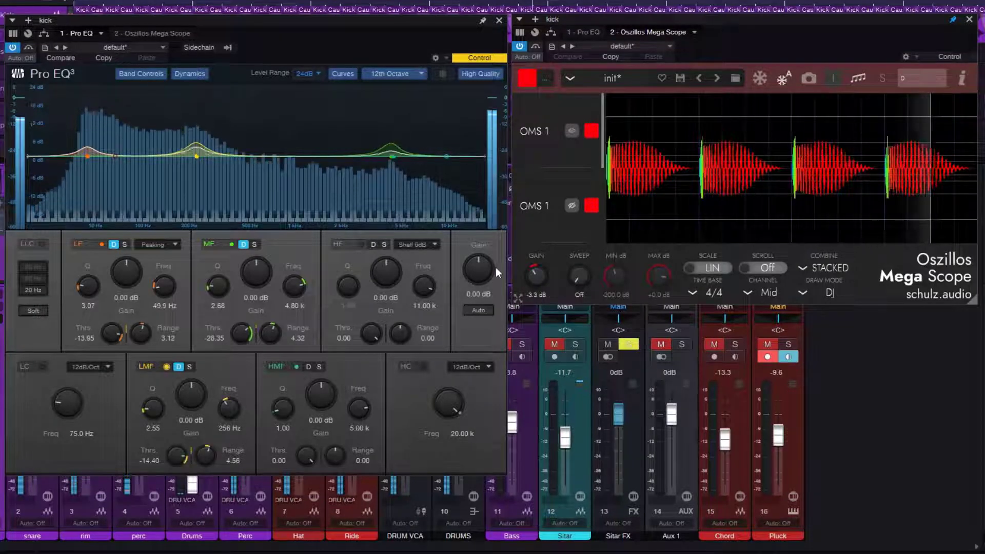
left_click_drag(478, 269, 482, 274)
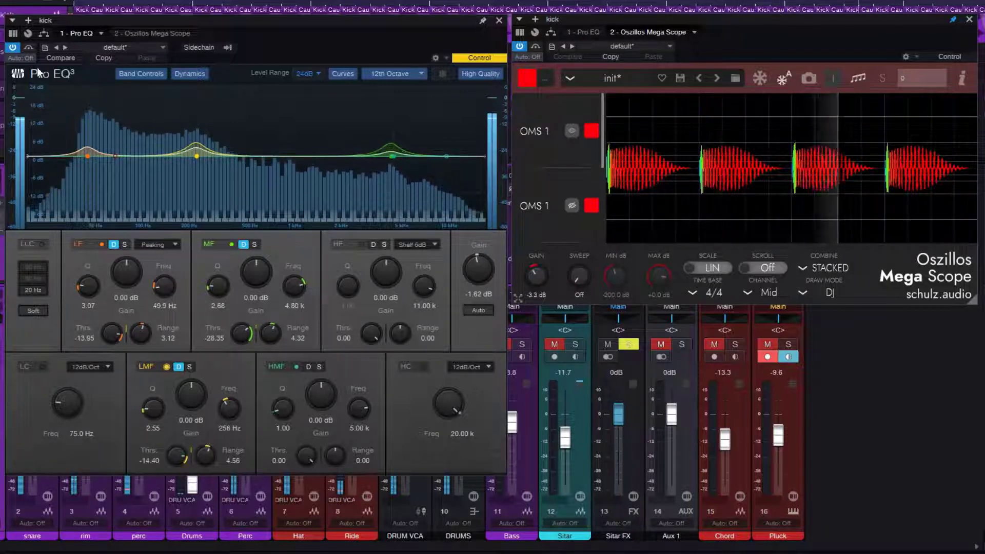
left_click(13, 48)
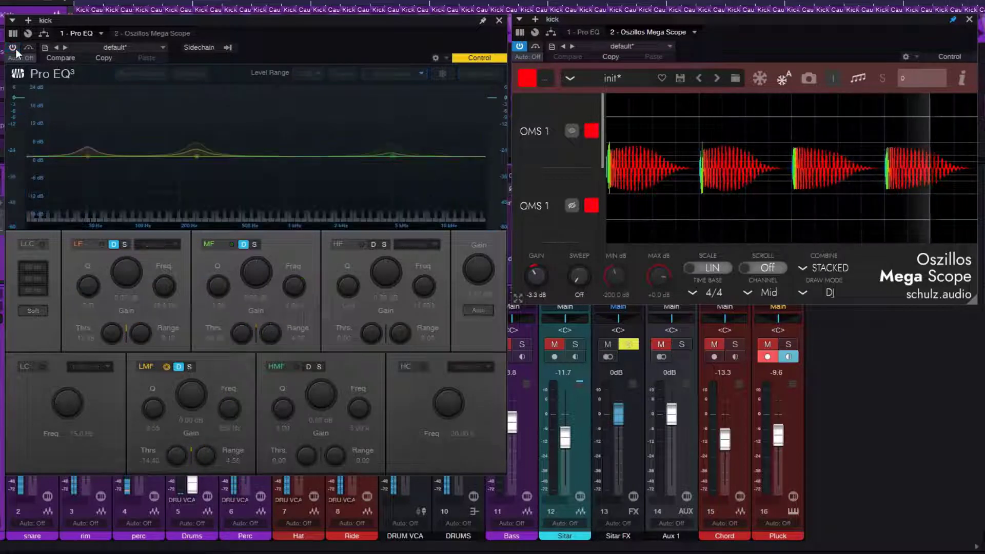
left_click(13, 48)
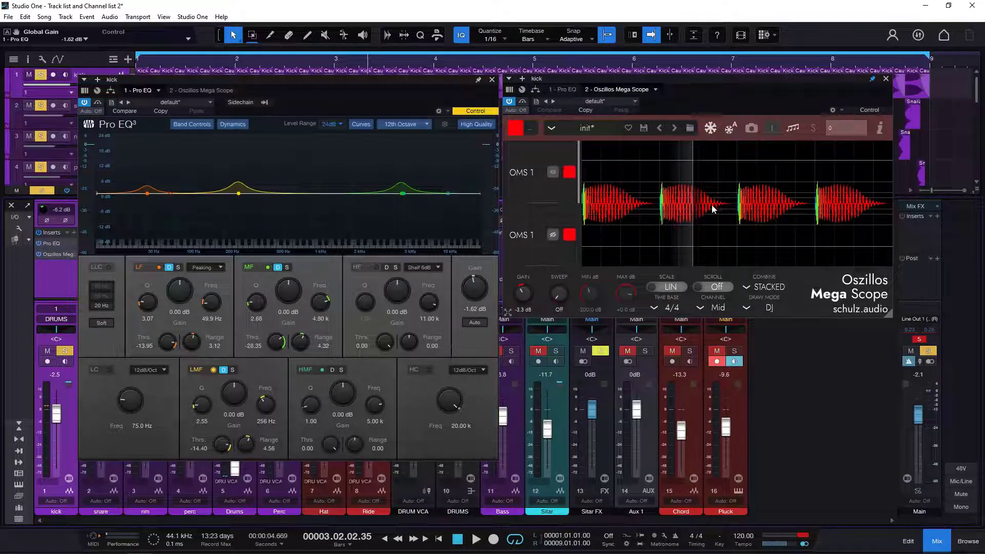
key("space")
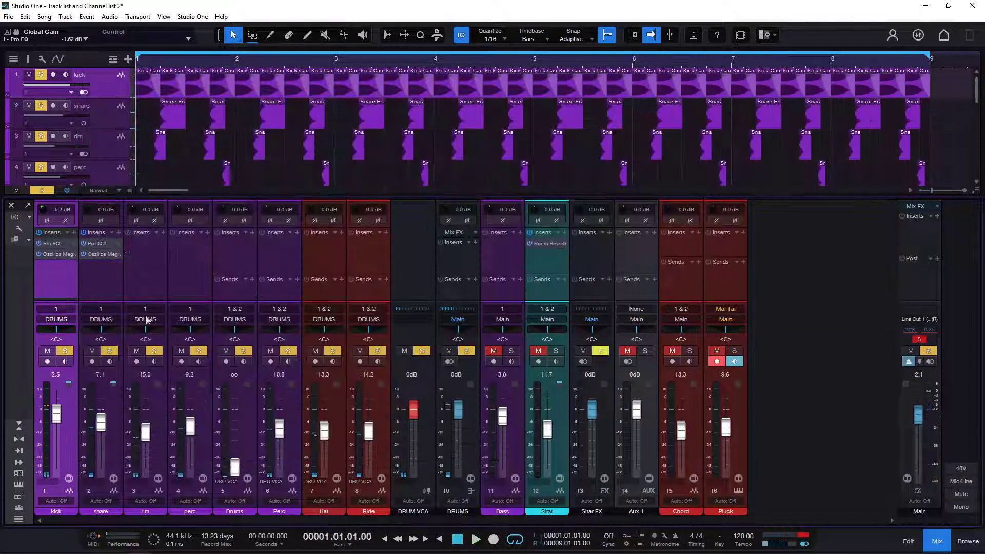
Open the snare's Pro-Q 3 and, during playback, add bell bands at 176.79 Hz with +4.28 dB and 3892.5 Hz with -0.08 dB
left_click(99, 243)
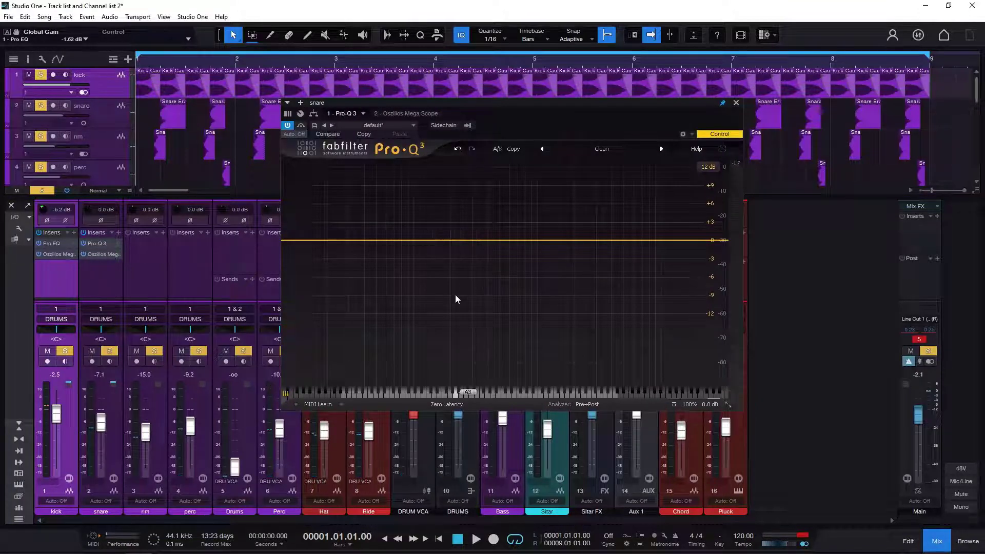
key("space")
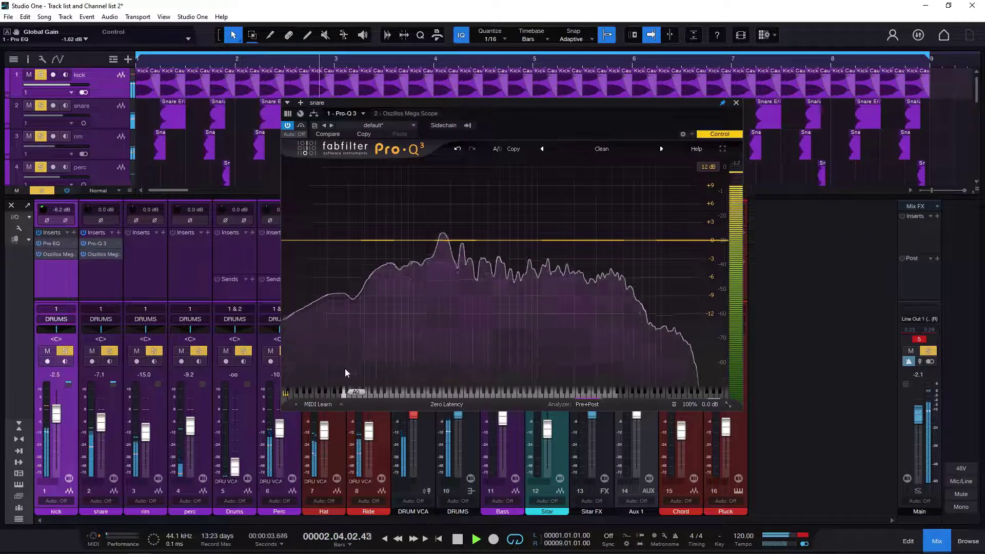
mouse_move(448, 250)
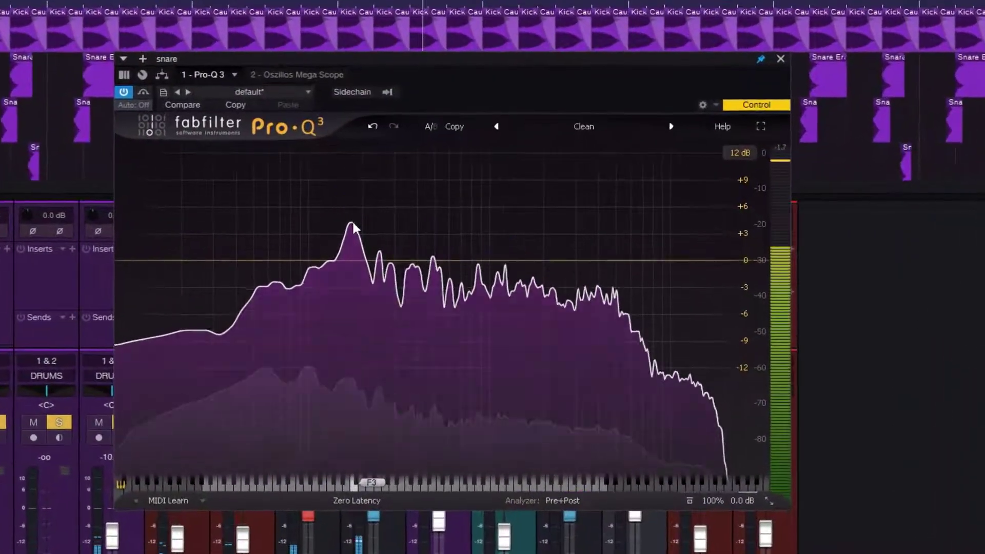
left_click(446, 217)
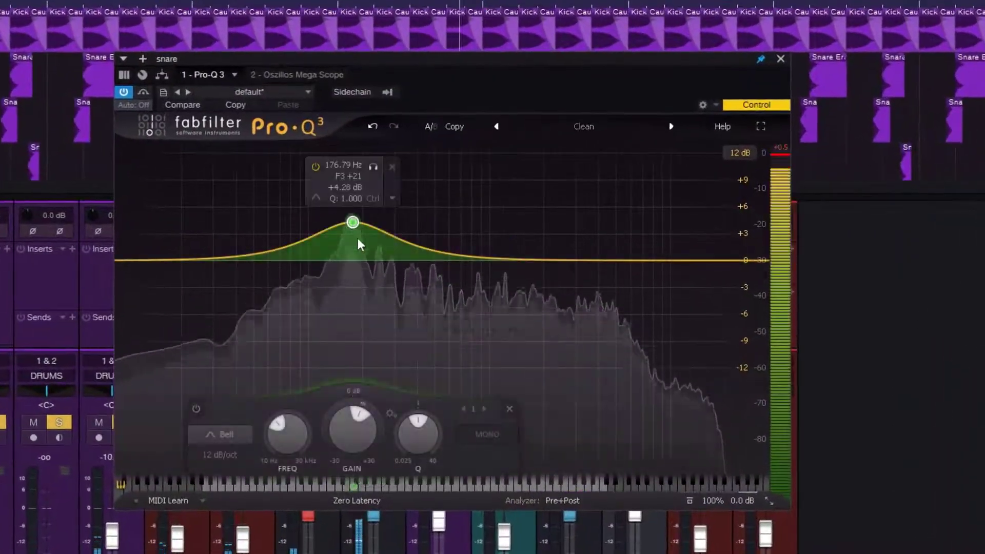
left_click(606, 441)
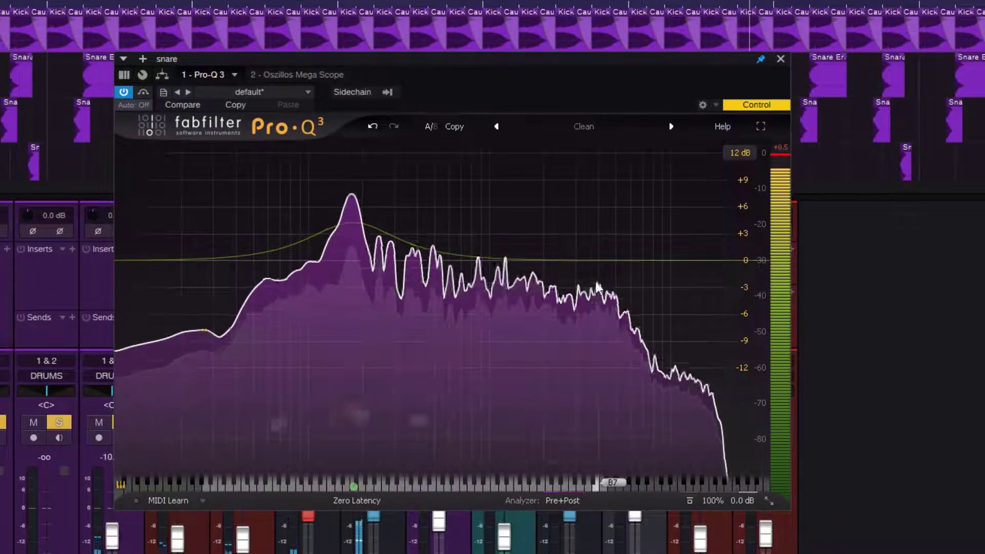
left_click_drag(596, 286, 596, 261)
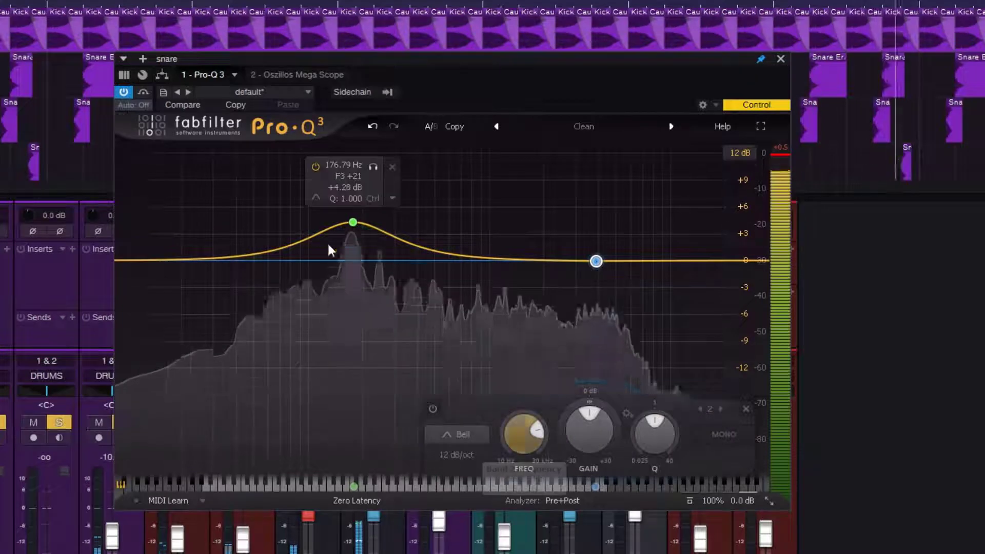
Reset the 176.79 Hz band's gain to 0 dB, give it a dynamic range of +2.96 dB and narrow its Q
left_click(350, 224)
double_click(361, 419)
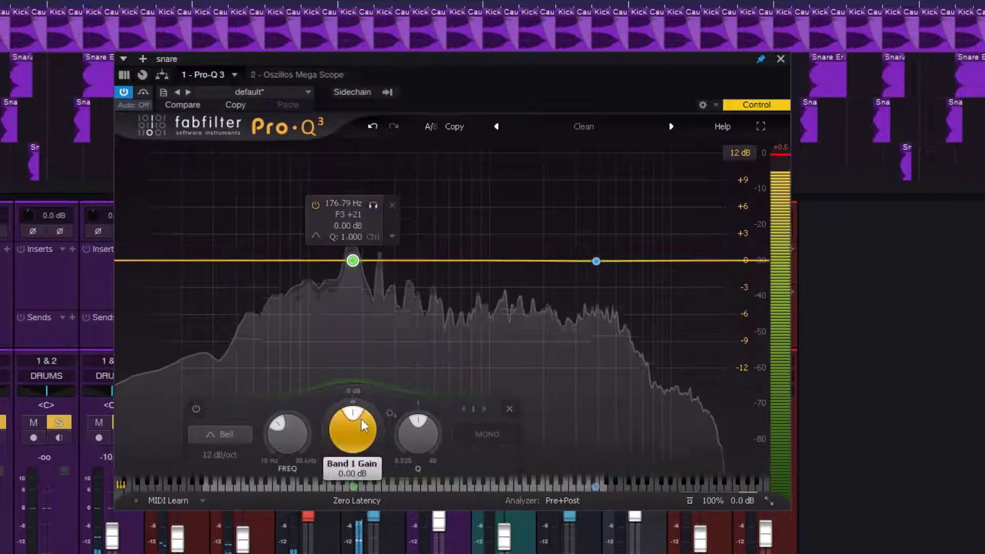
left_click_drag(325, 417, 344, 356)
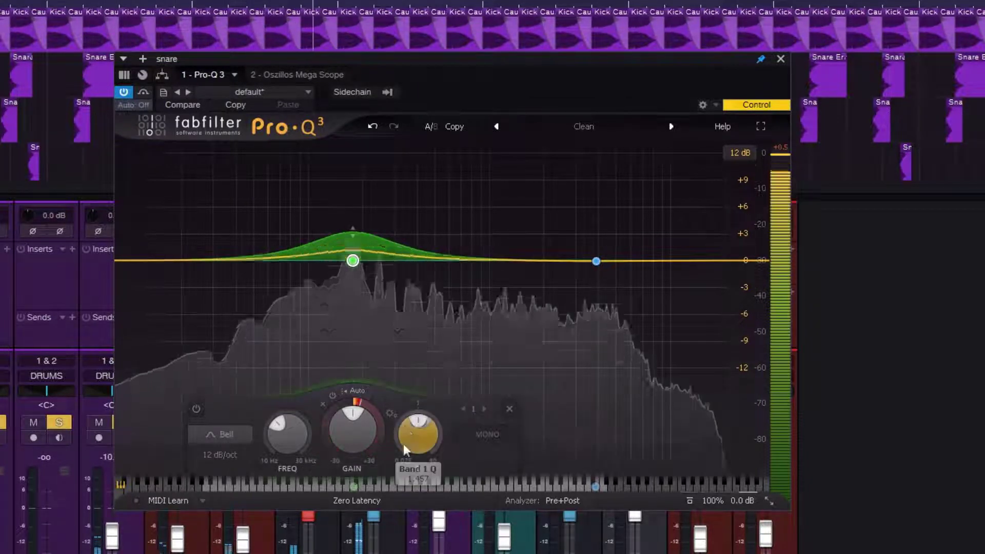
left_click_drag(403, 450, 405, 421)
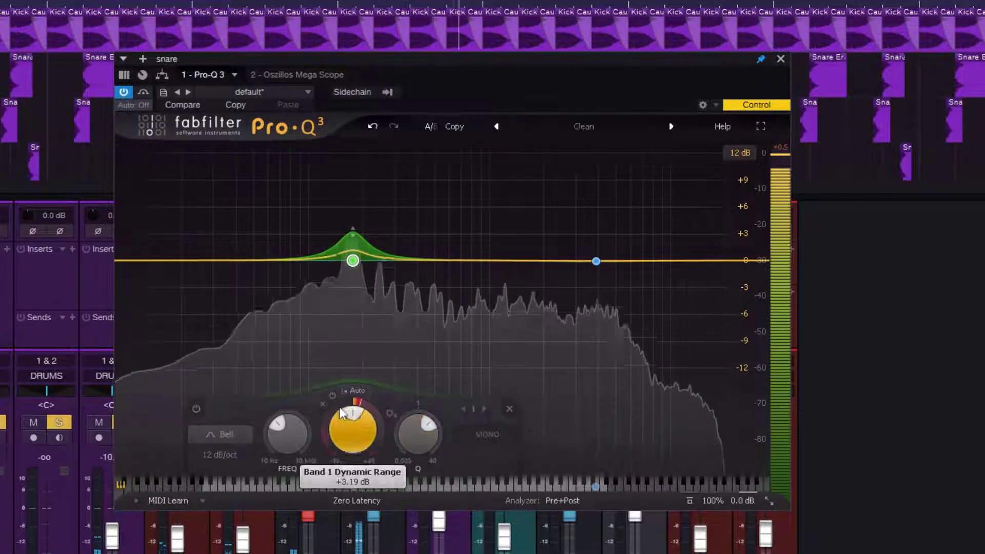
mouse_move(327, 416)
left_mouse_down()
mouse_move(332, 409)
mouse_move(334, 417)
left_mouse_up()
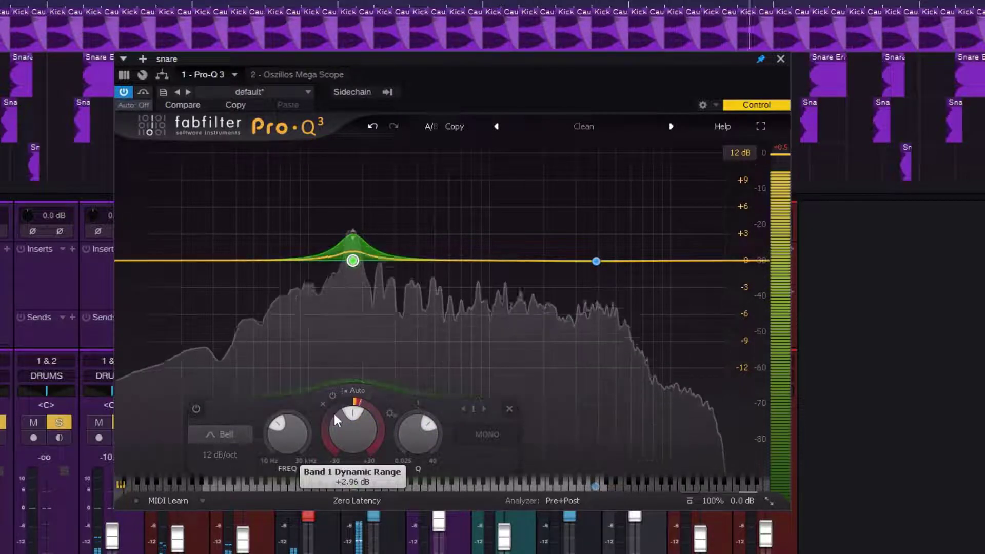
Open the snare's Oszillos Mega Scope beside the EQ and zoom its display in on a single snare hit
mouse_move(612, 316)
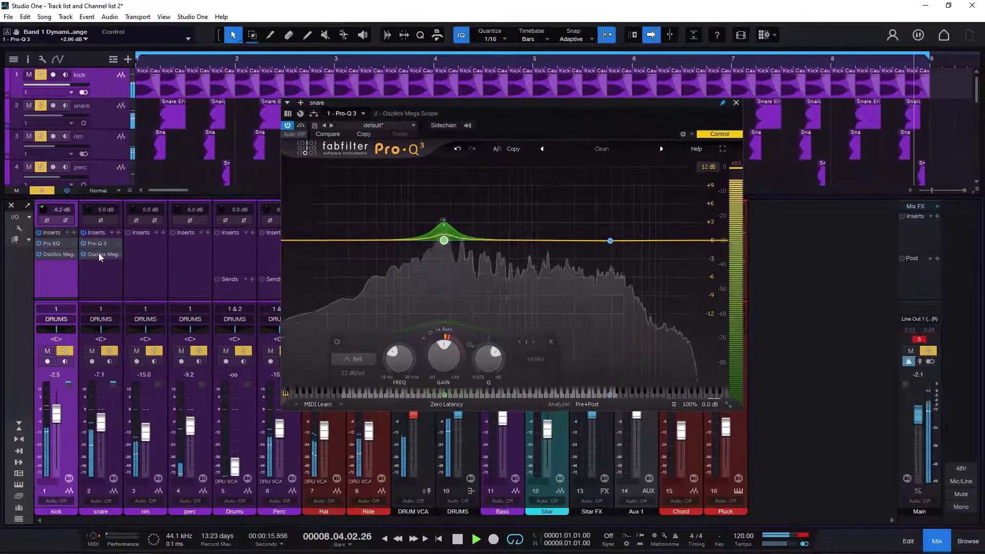
left_click(99, 253)
left_click_drag(485, 106, 245, 76)
left_click(694, 210)
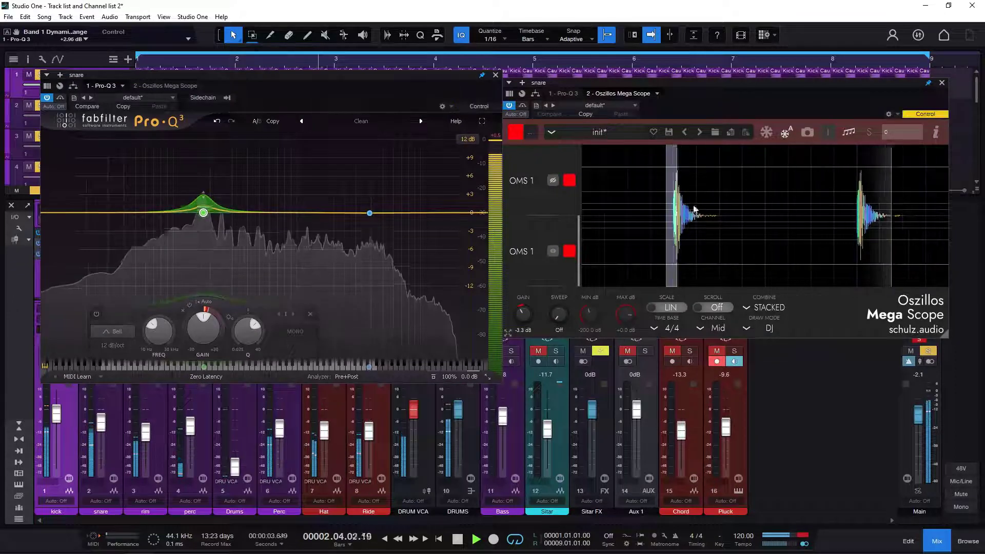
left_click_drag(693, 209, 767, 266)
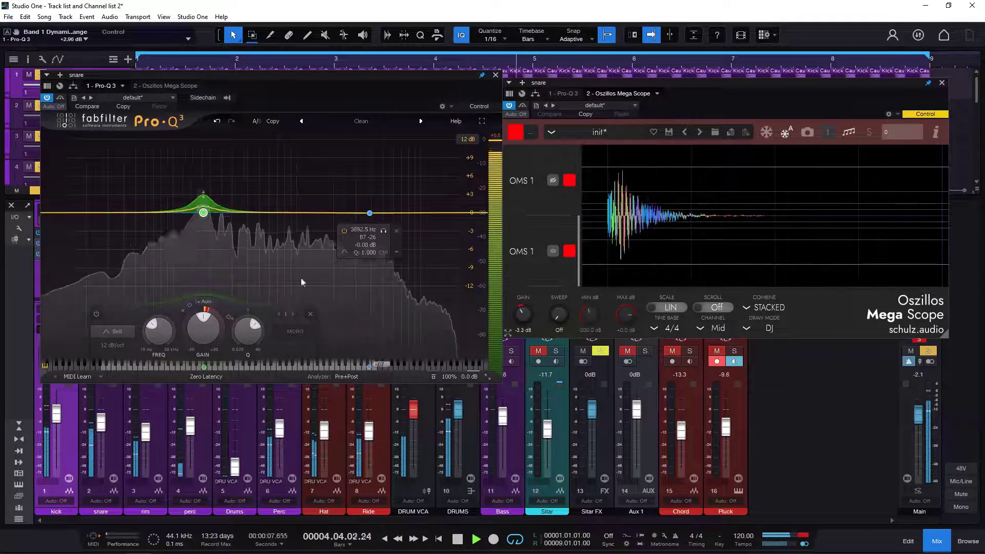
Narrow the 3892.5 Hz band's Q, give it a dynamic range of +3.48 dB and compare the snare with the EQ bypassed
left_click(369, 212)
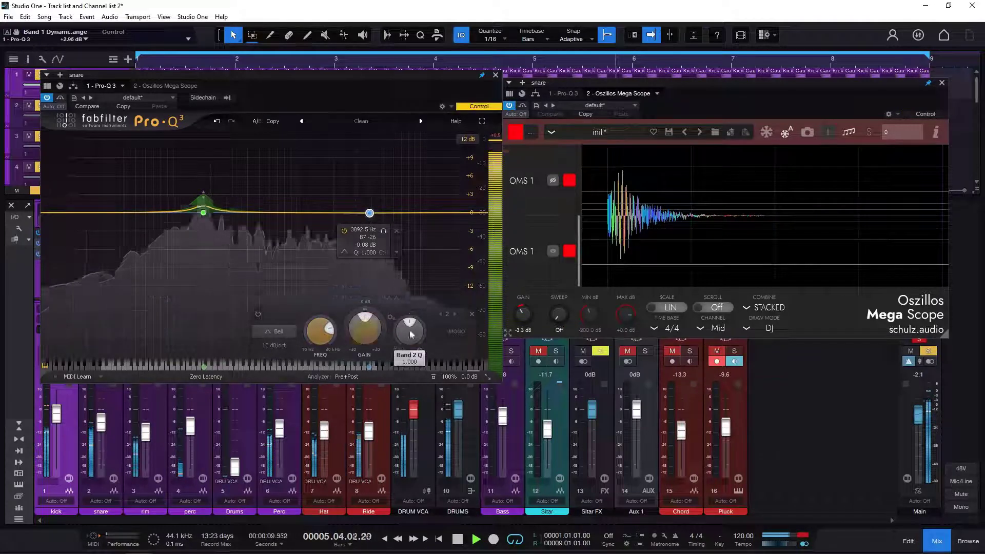
left_click_drag(411, 334, 357, 286)
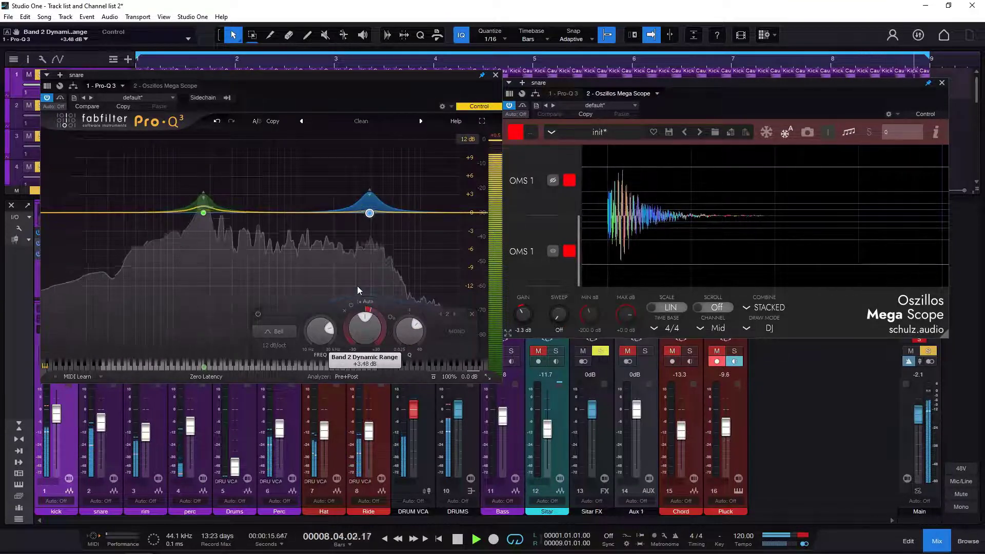
left_click(46, 98)
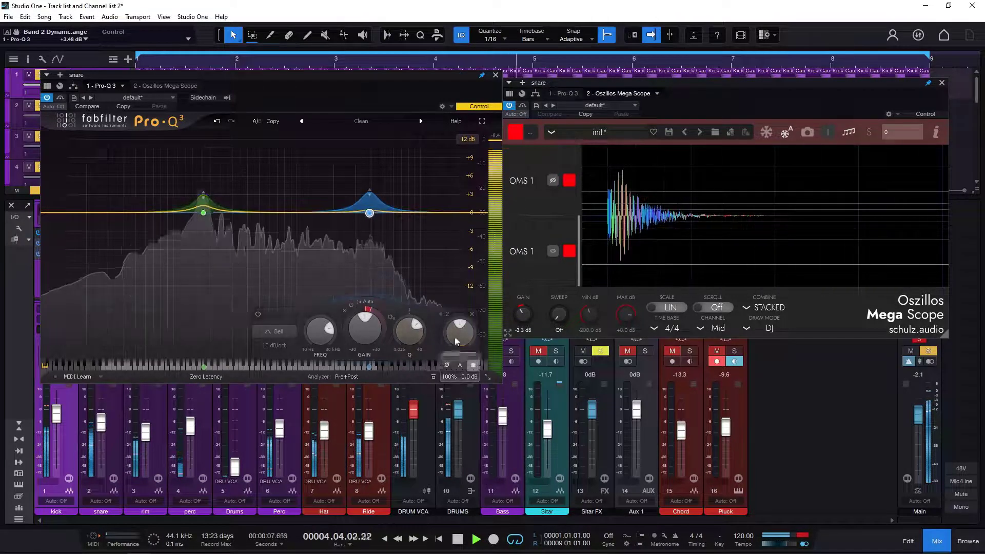
Lower the snare EQ's output level to -1.60 dB, compare against the bypassed signal and stop playback
left_click_drag(456, 342, 459, 354)
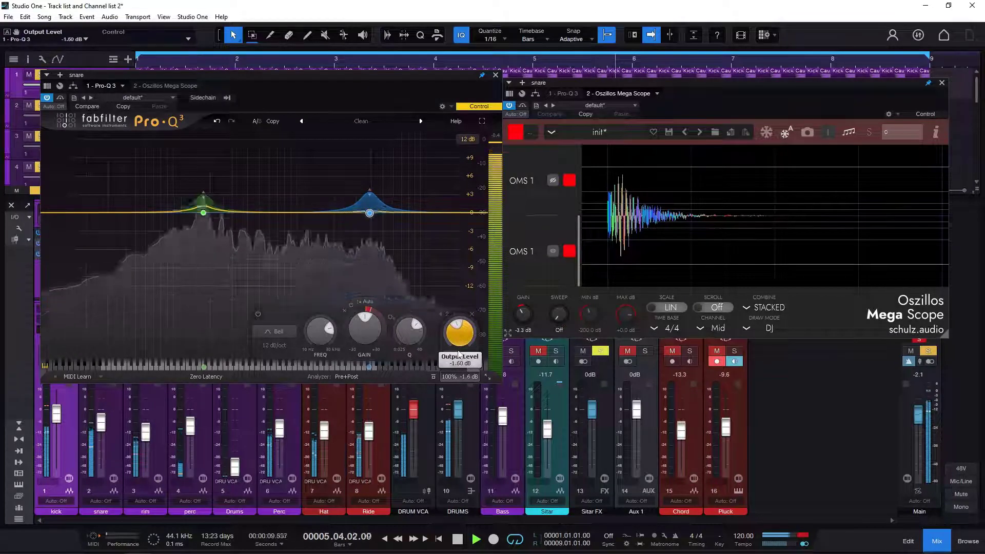
left_click(46, 99)
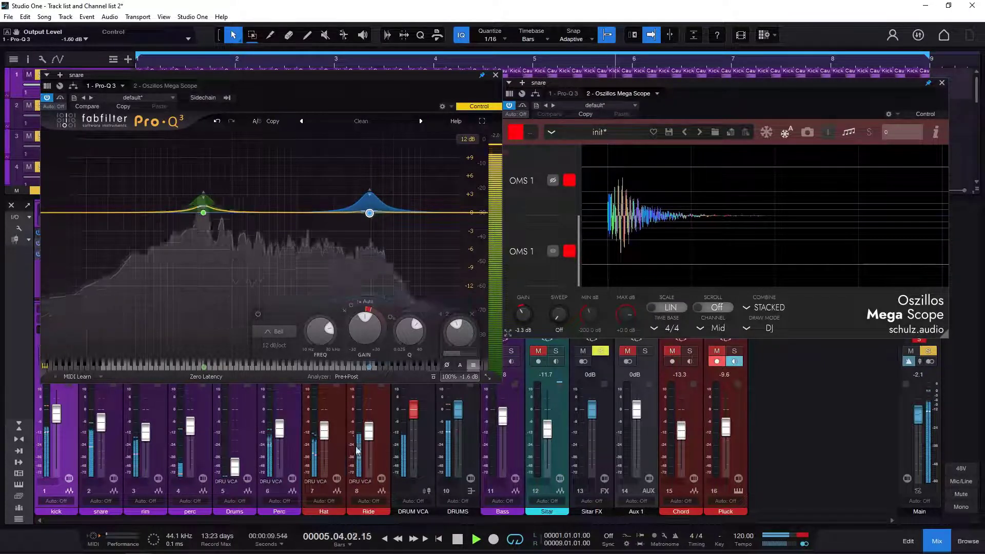
left_click(458, 539)
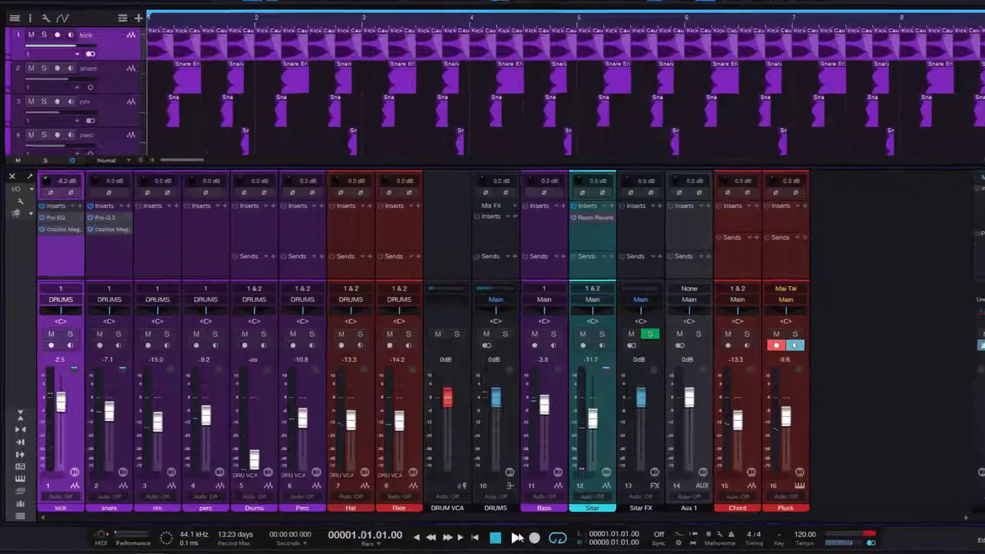
Play the full mix, compare it with the kick and snare inserts bypassed together and re-enabled, and hide the mixer console
left_click(478, 541)
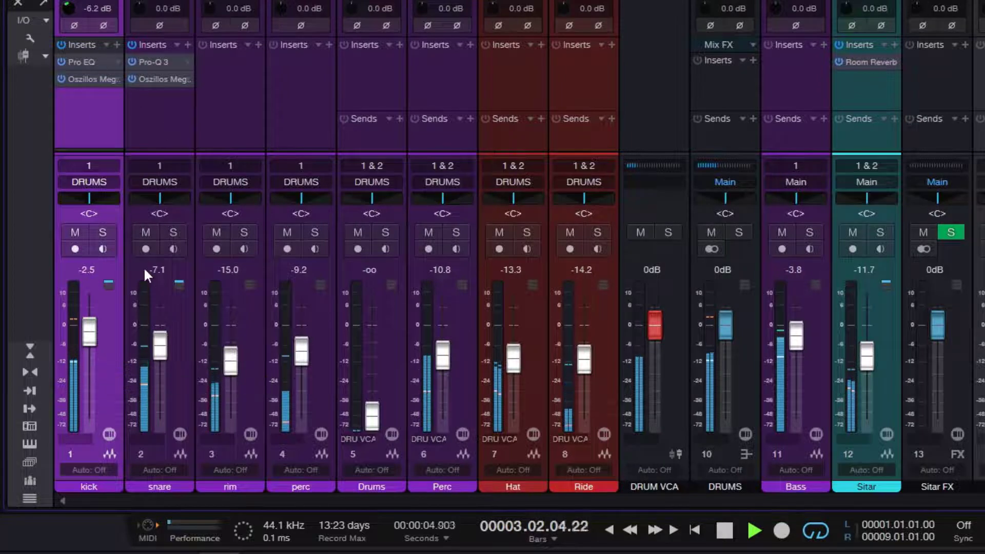
left_click(184, 319, "ctrl")
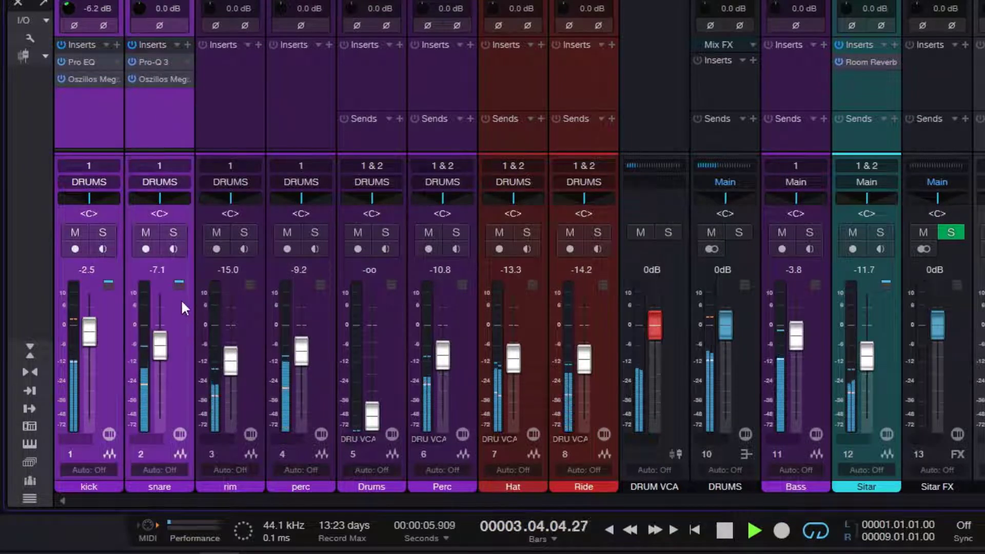
left_click(62, 44)
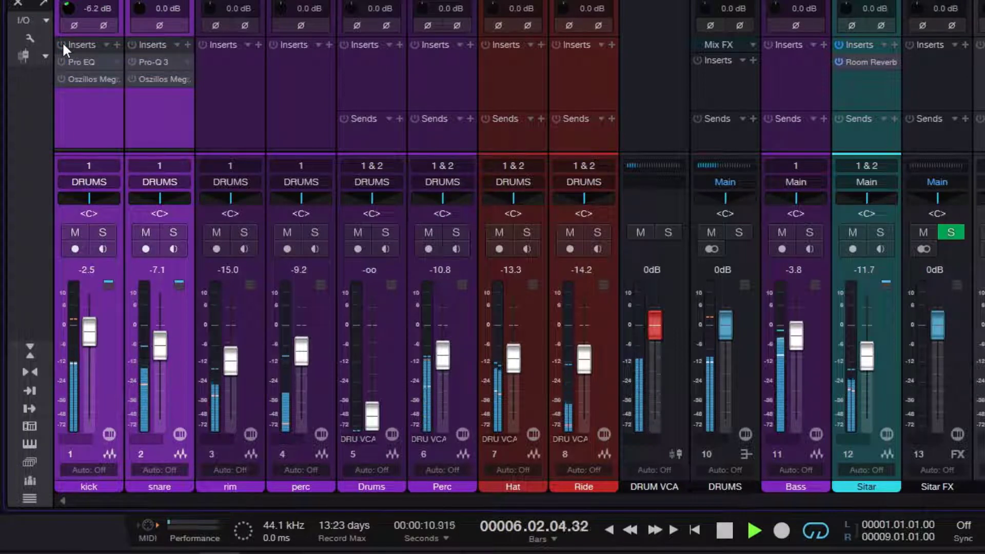
left_click(63, 45)
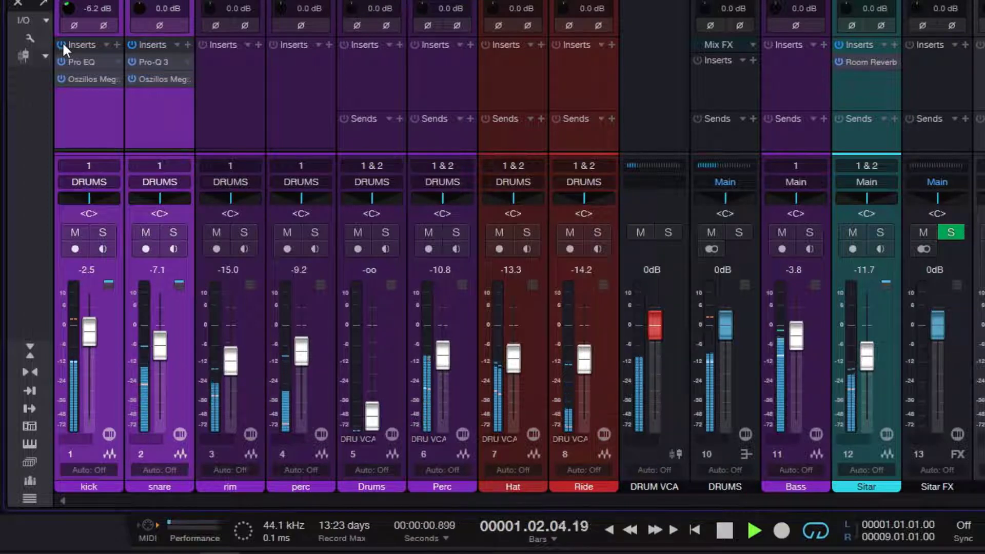
left_click(62, 45)
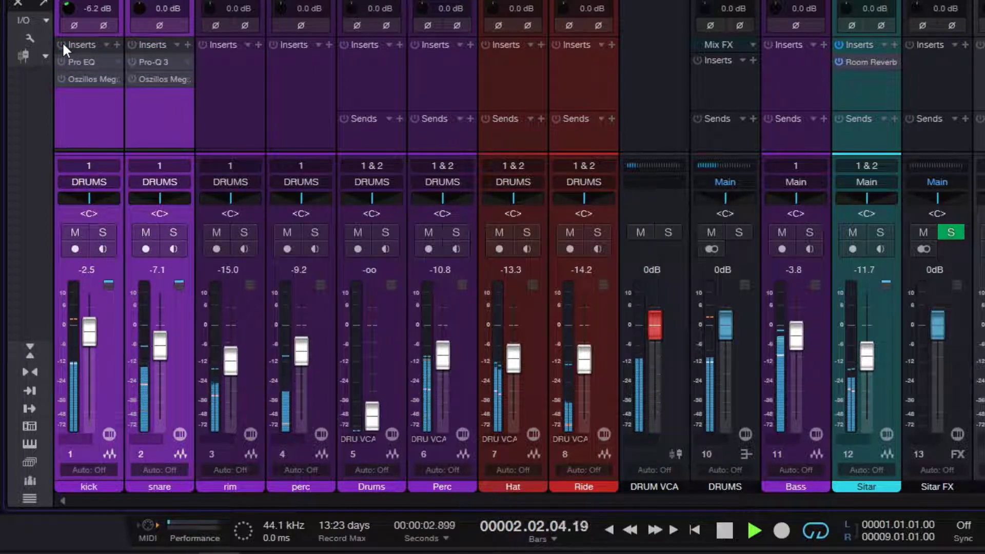
left_click(62, 45)
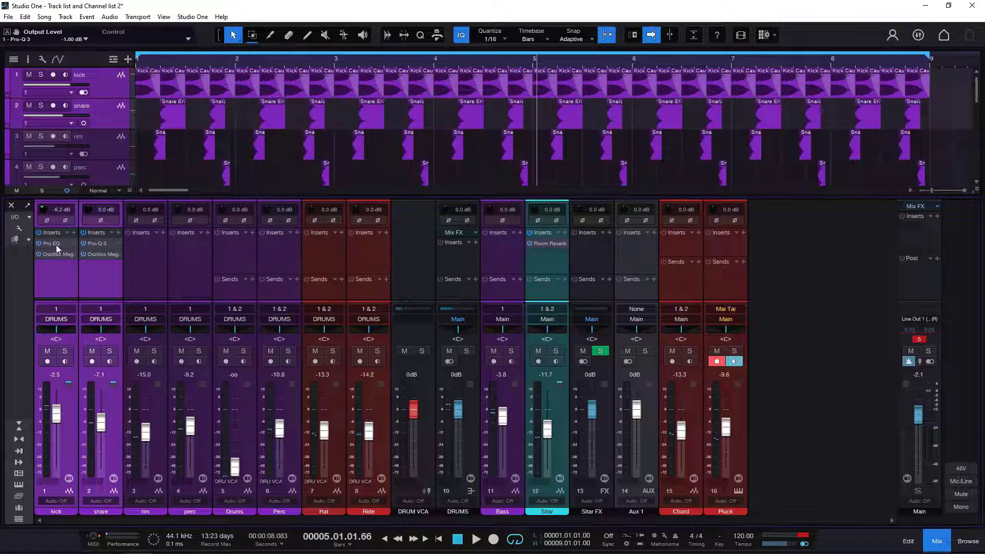
key("F3")
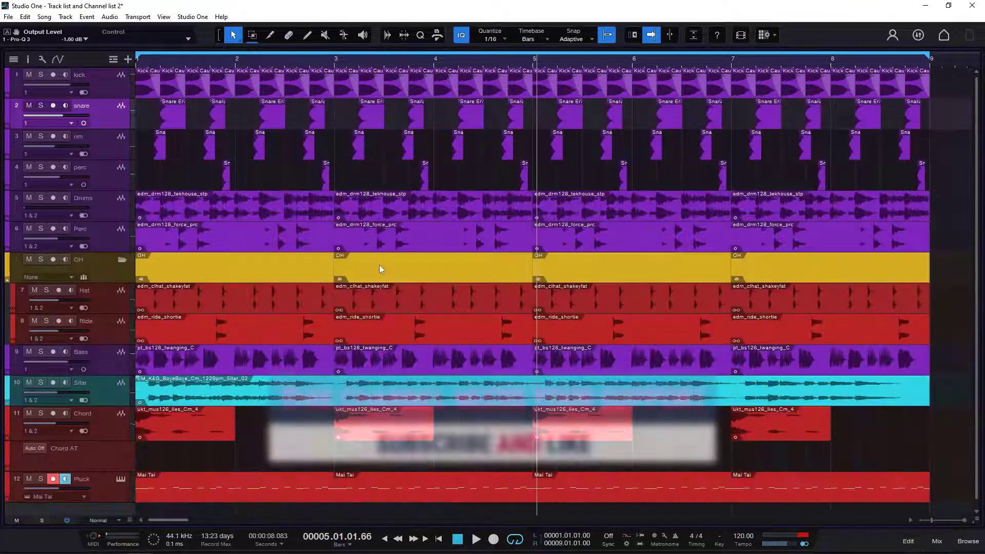